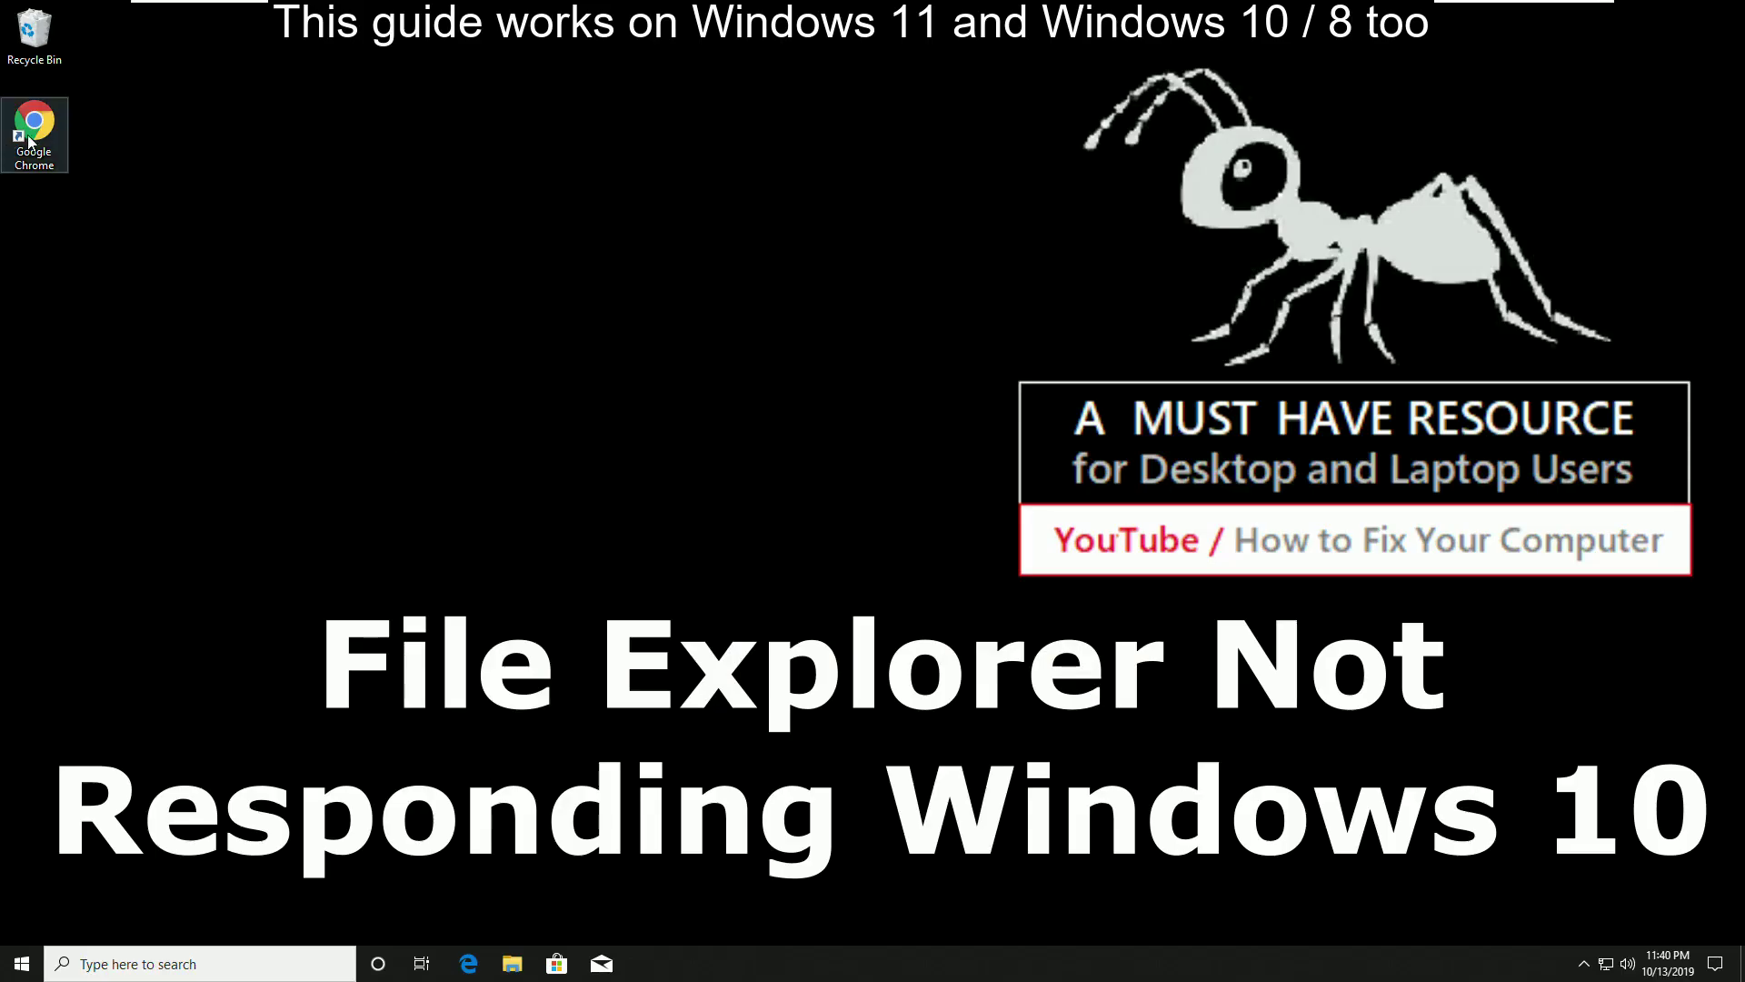
Deselect the Chrome desktop icon and open Windows Settings from the Start menu
{"action": "left_click", "coordinate": [614, 539]}
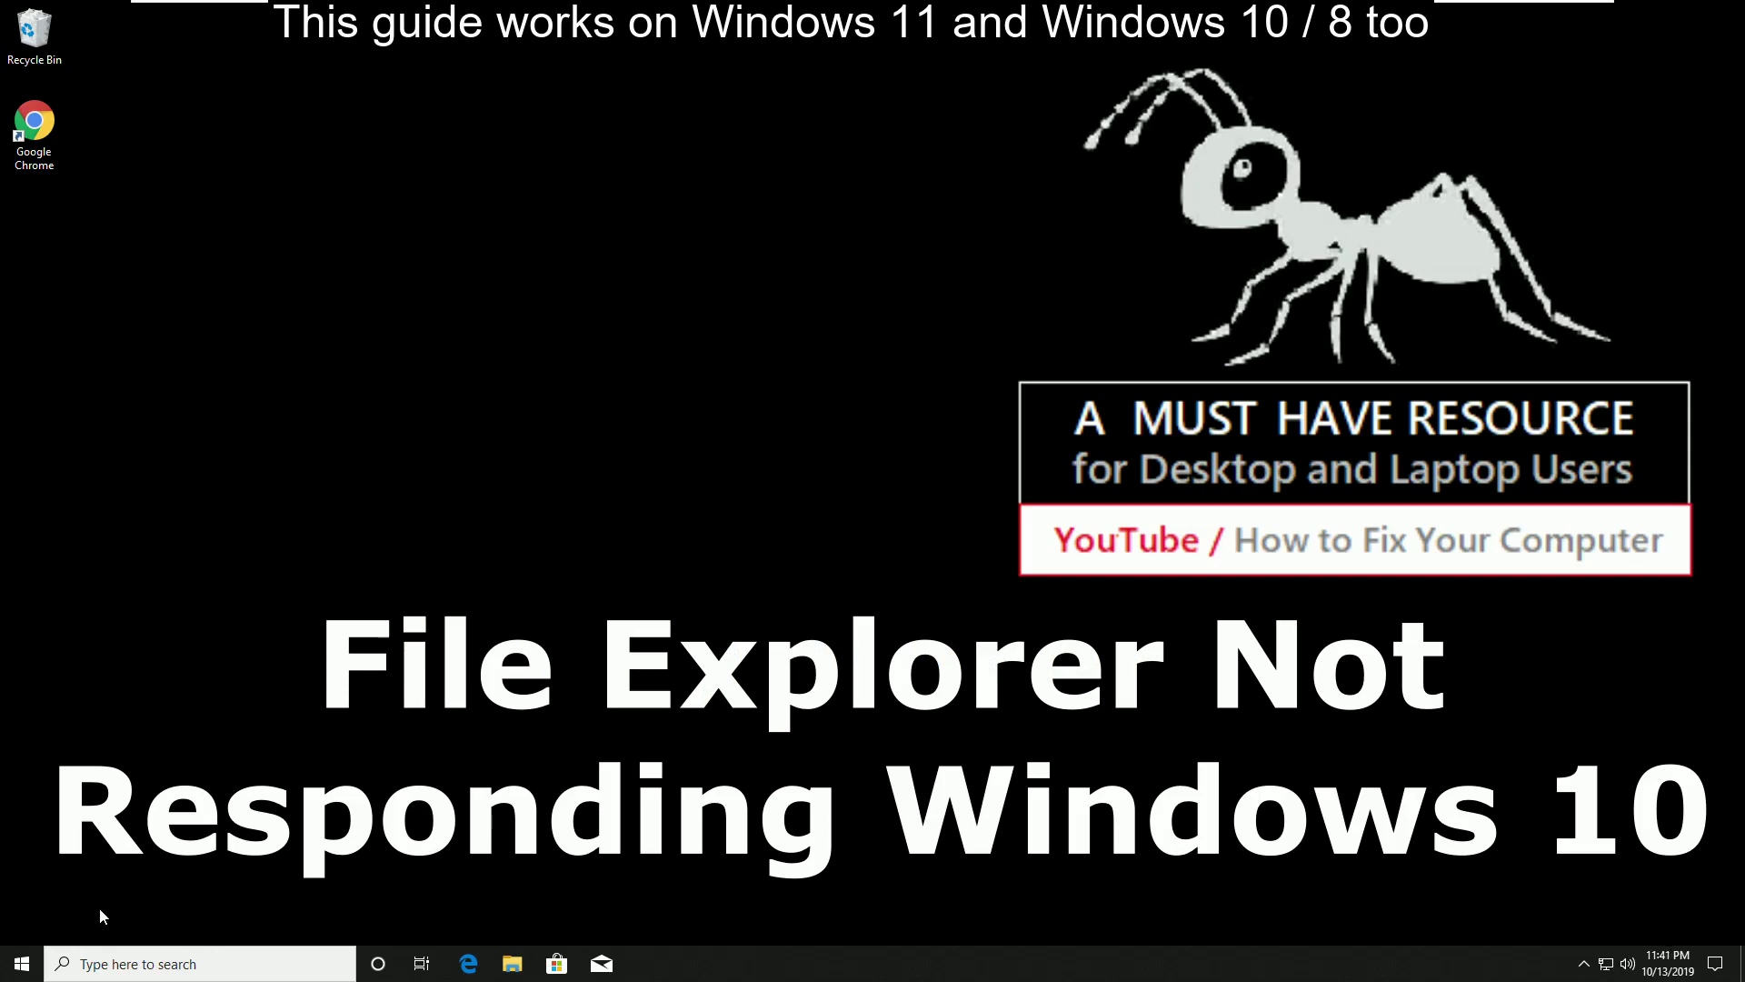
{"action": "left_click", "coordinate": [22, 965]}
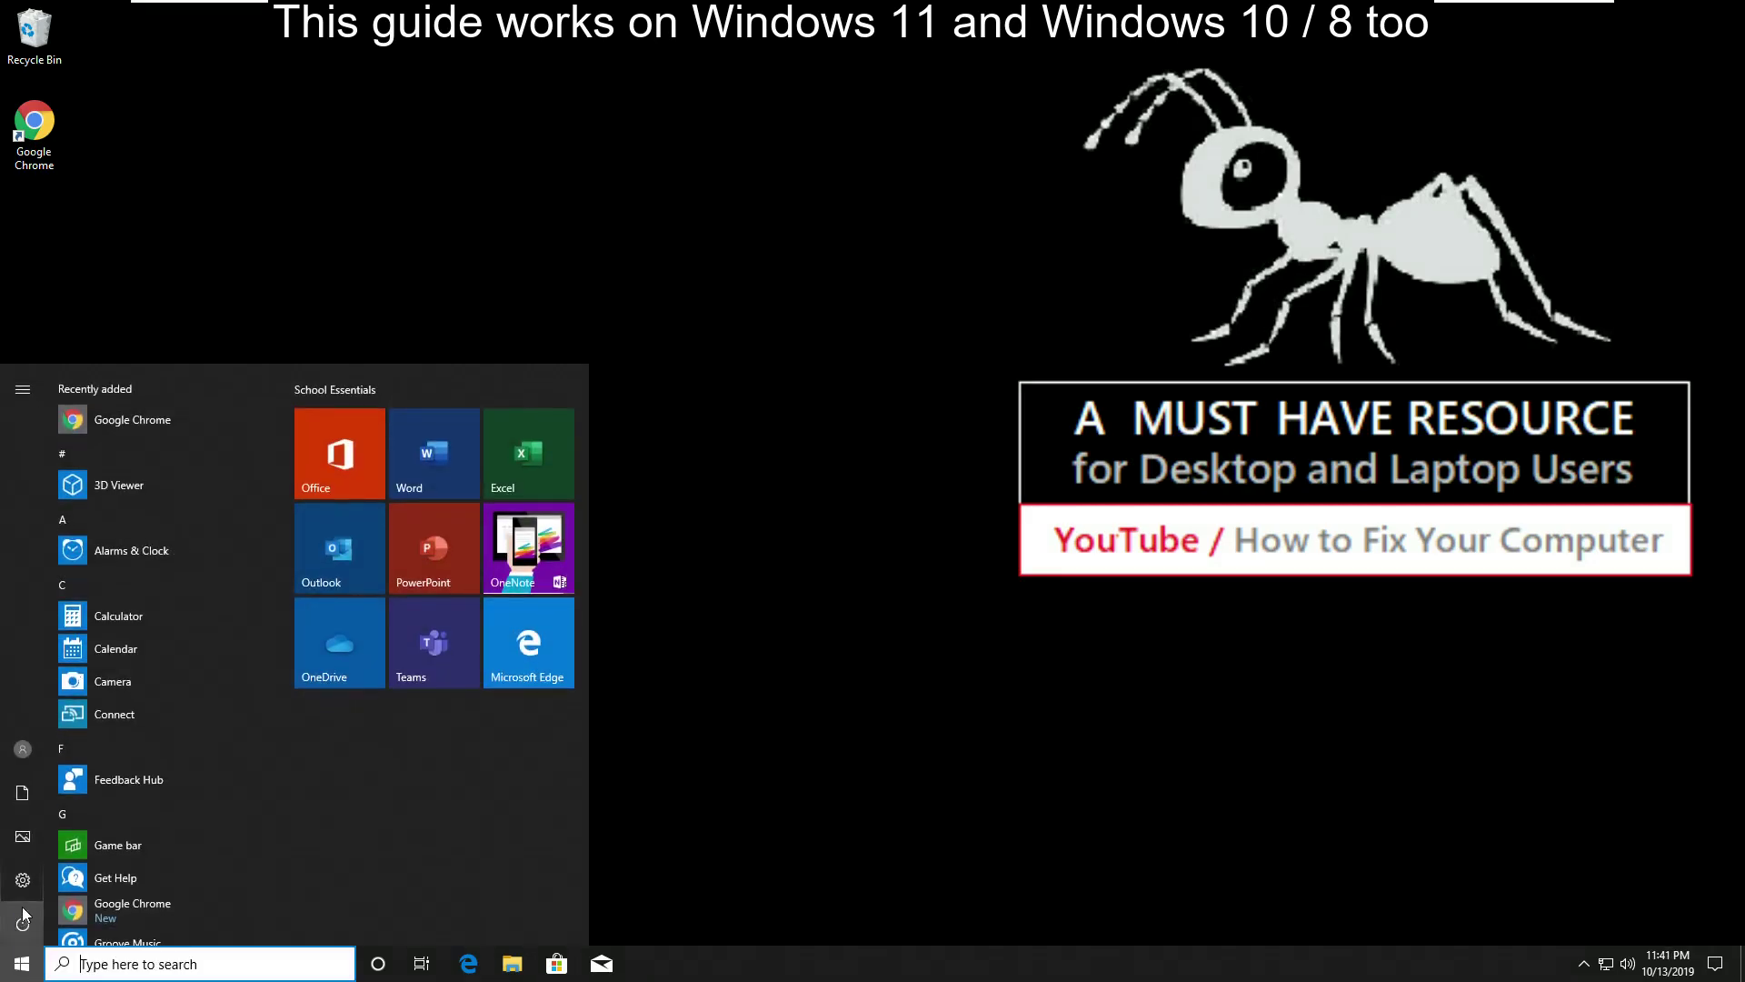
{"action": "left_click", "coordinate": [22, 880]}
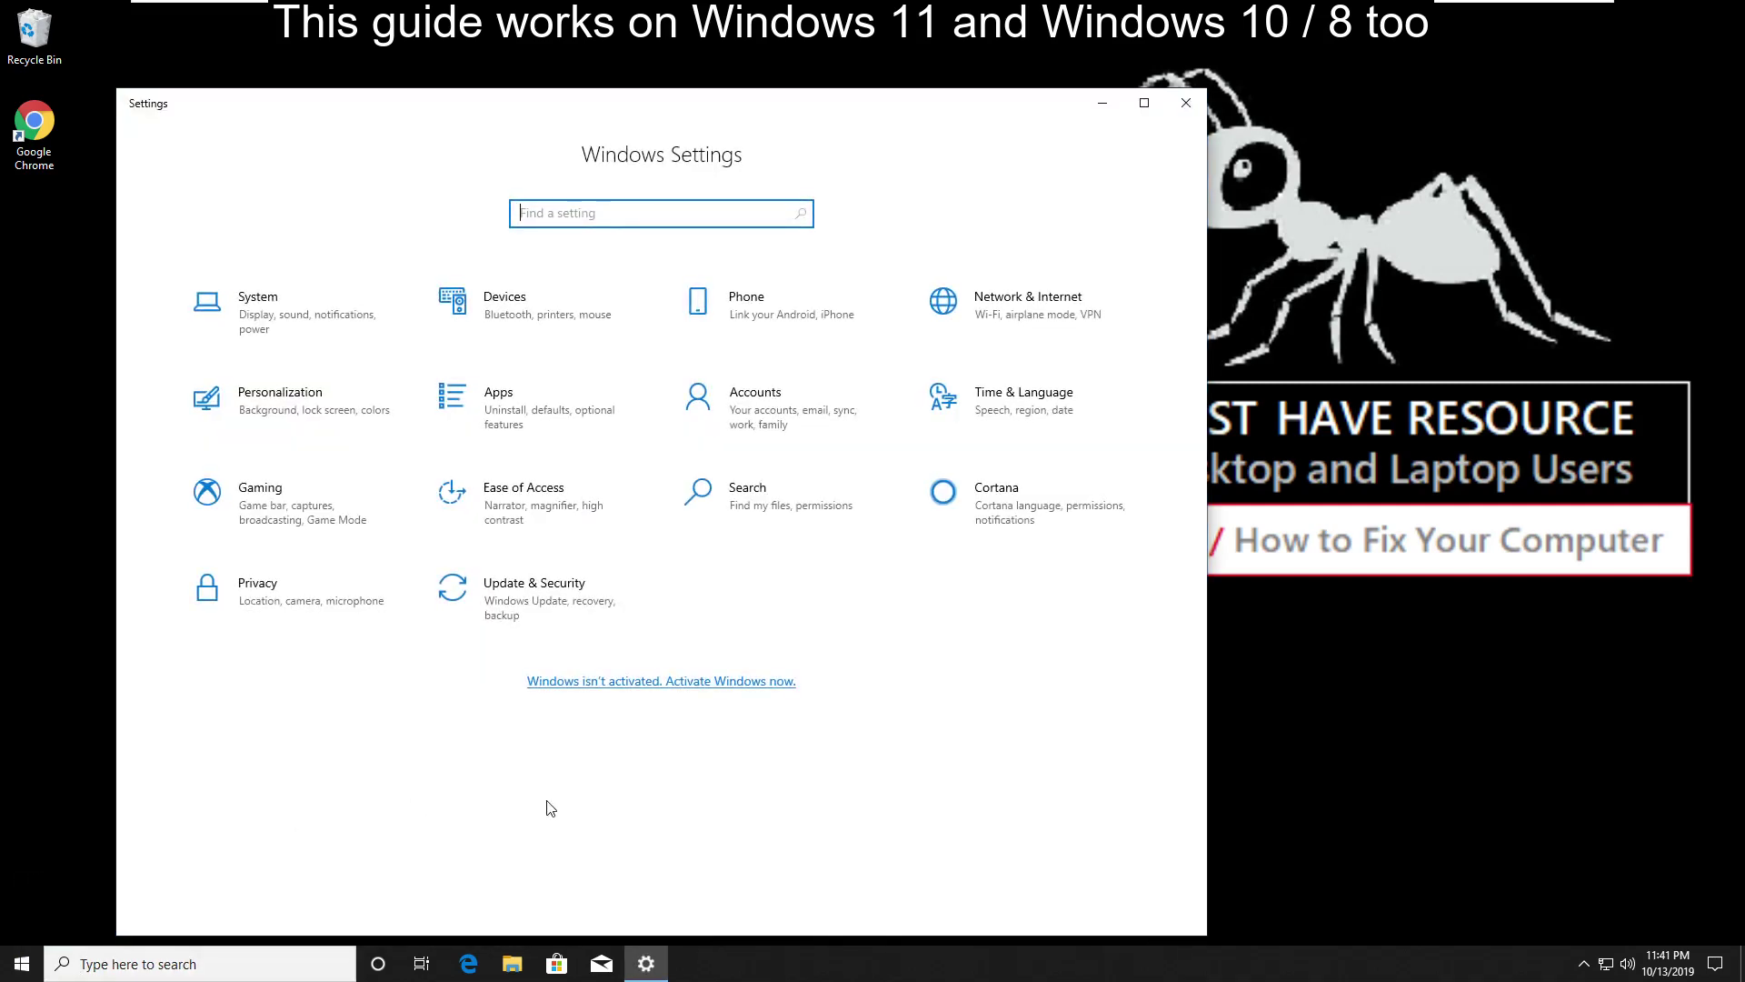
Reset Apps > Default apps to Microsoft's recommended defaults, then close Settings
{"action": "left_click", "coordinate": [555, 399]}
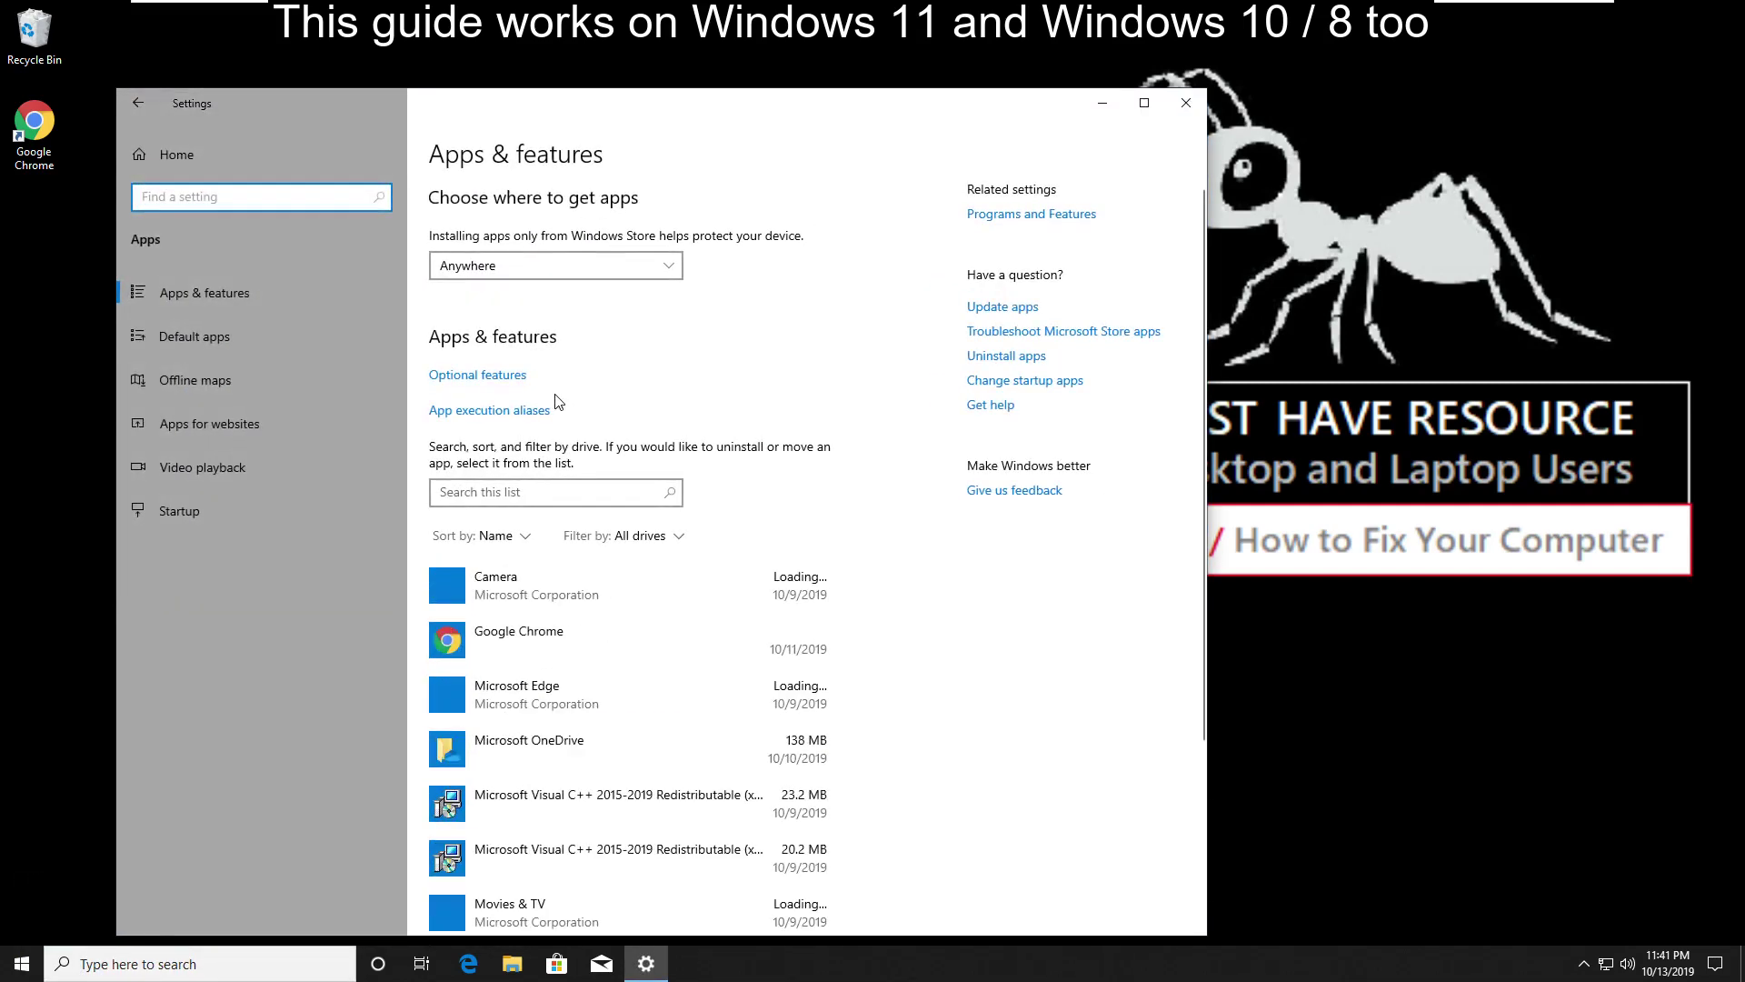
{"action": "left_click", "coordinate": [228, 336]}
{"action": "scroll", "coordinate": [911, 508], "scroll_direction": "down", "scroll_amount": 3}
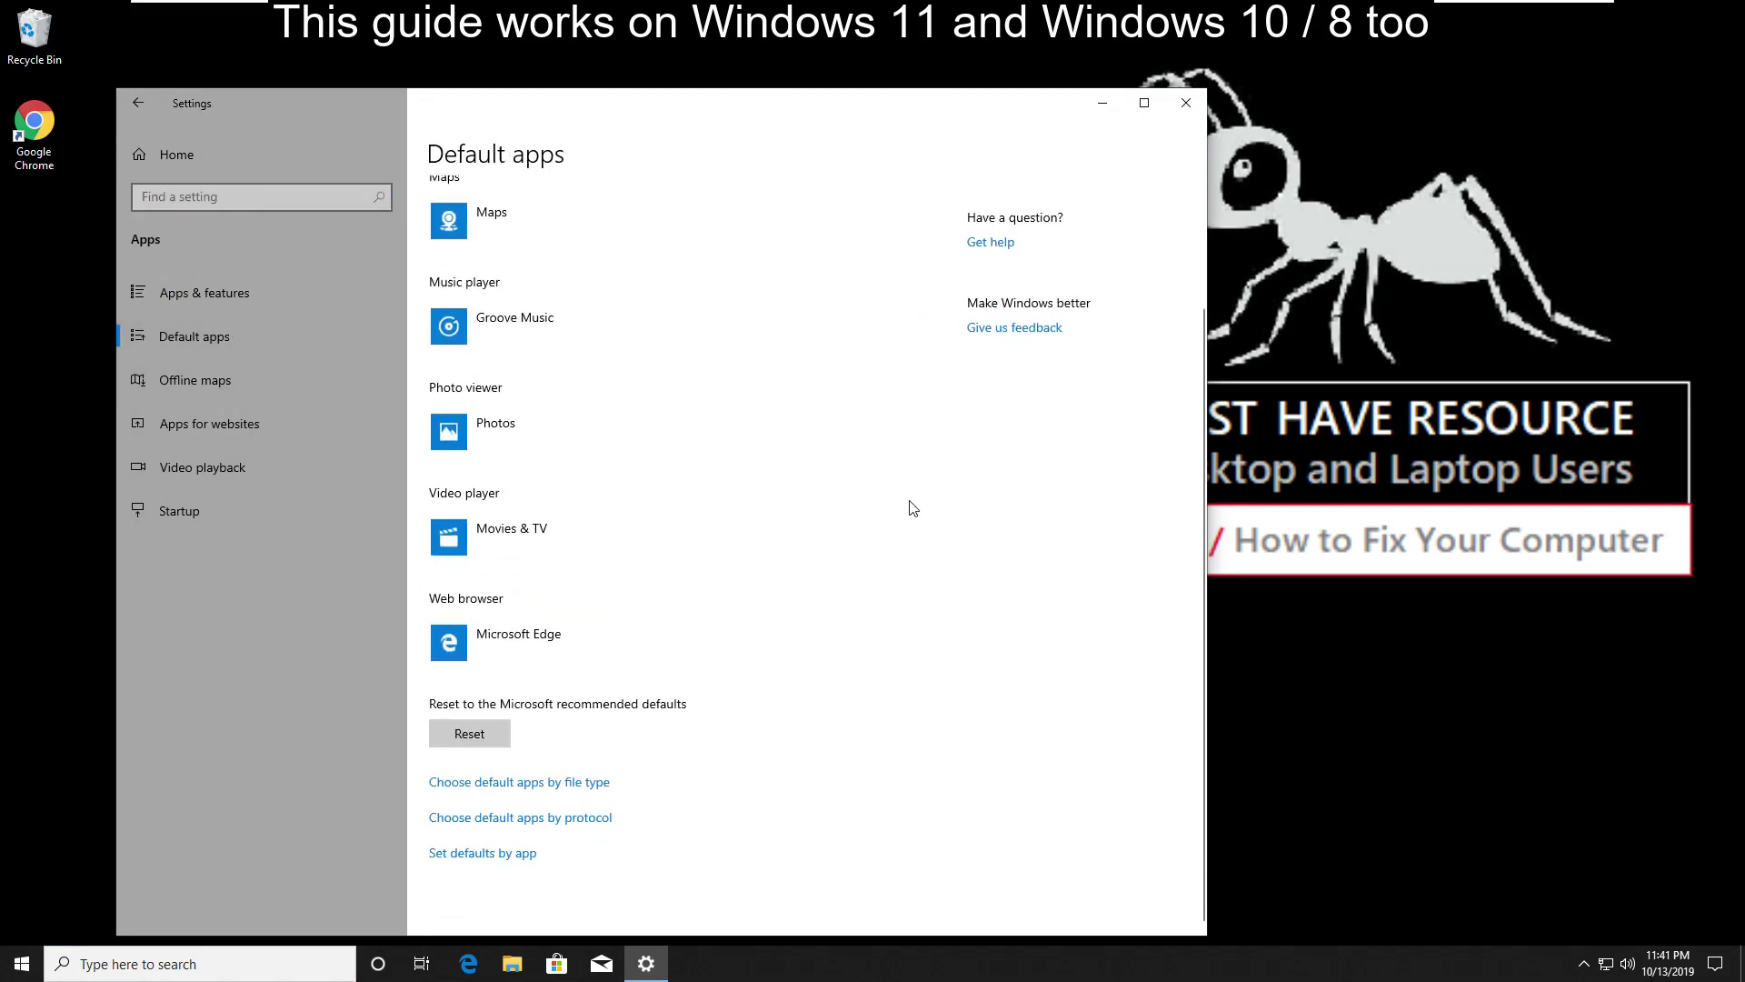
{"action": "left_click", "coordinate": [479, 738]}
{"action": "left_click", "coordinate": [1185, 102]}
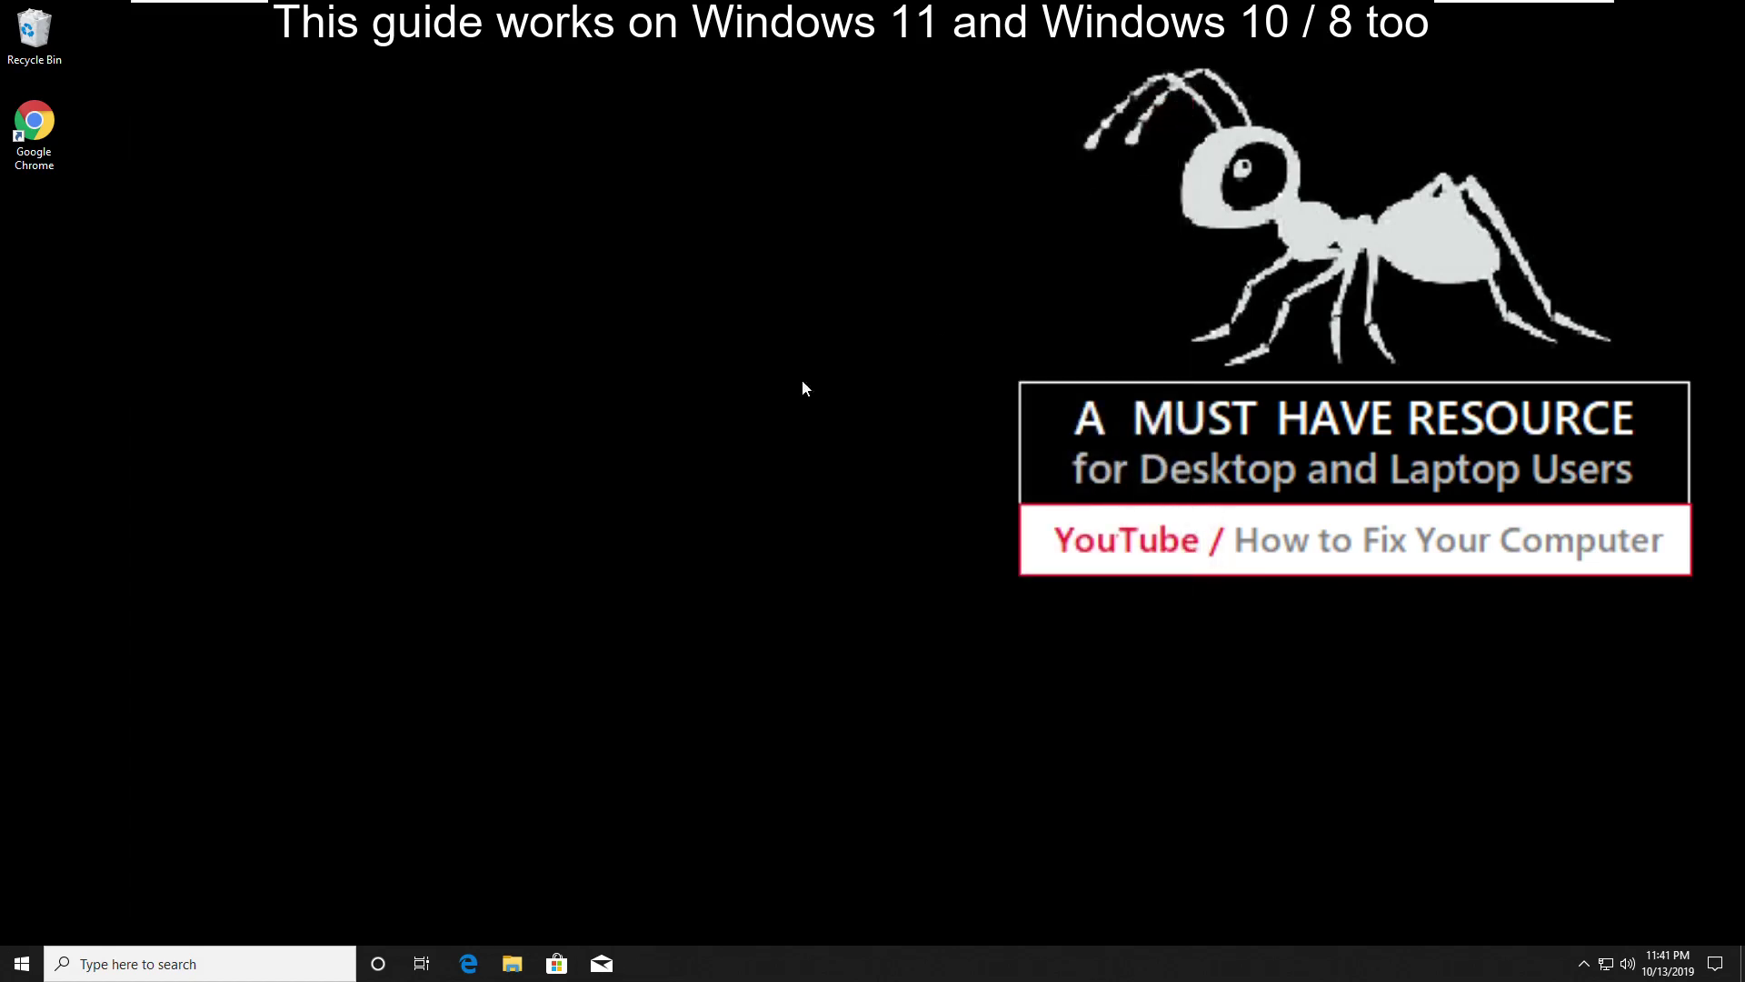
Launch msconfig from the Run dialog on the Start right-click menu
{"action": "right_click", "coordinate": [19, 966]}
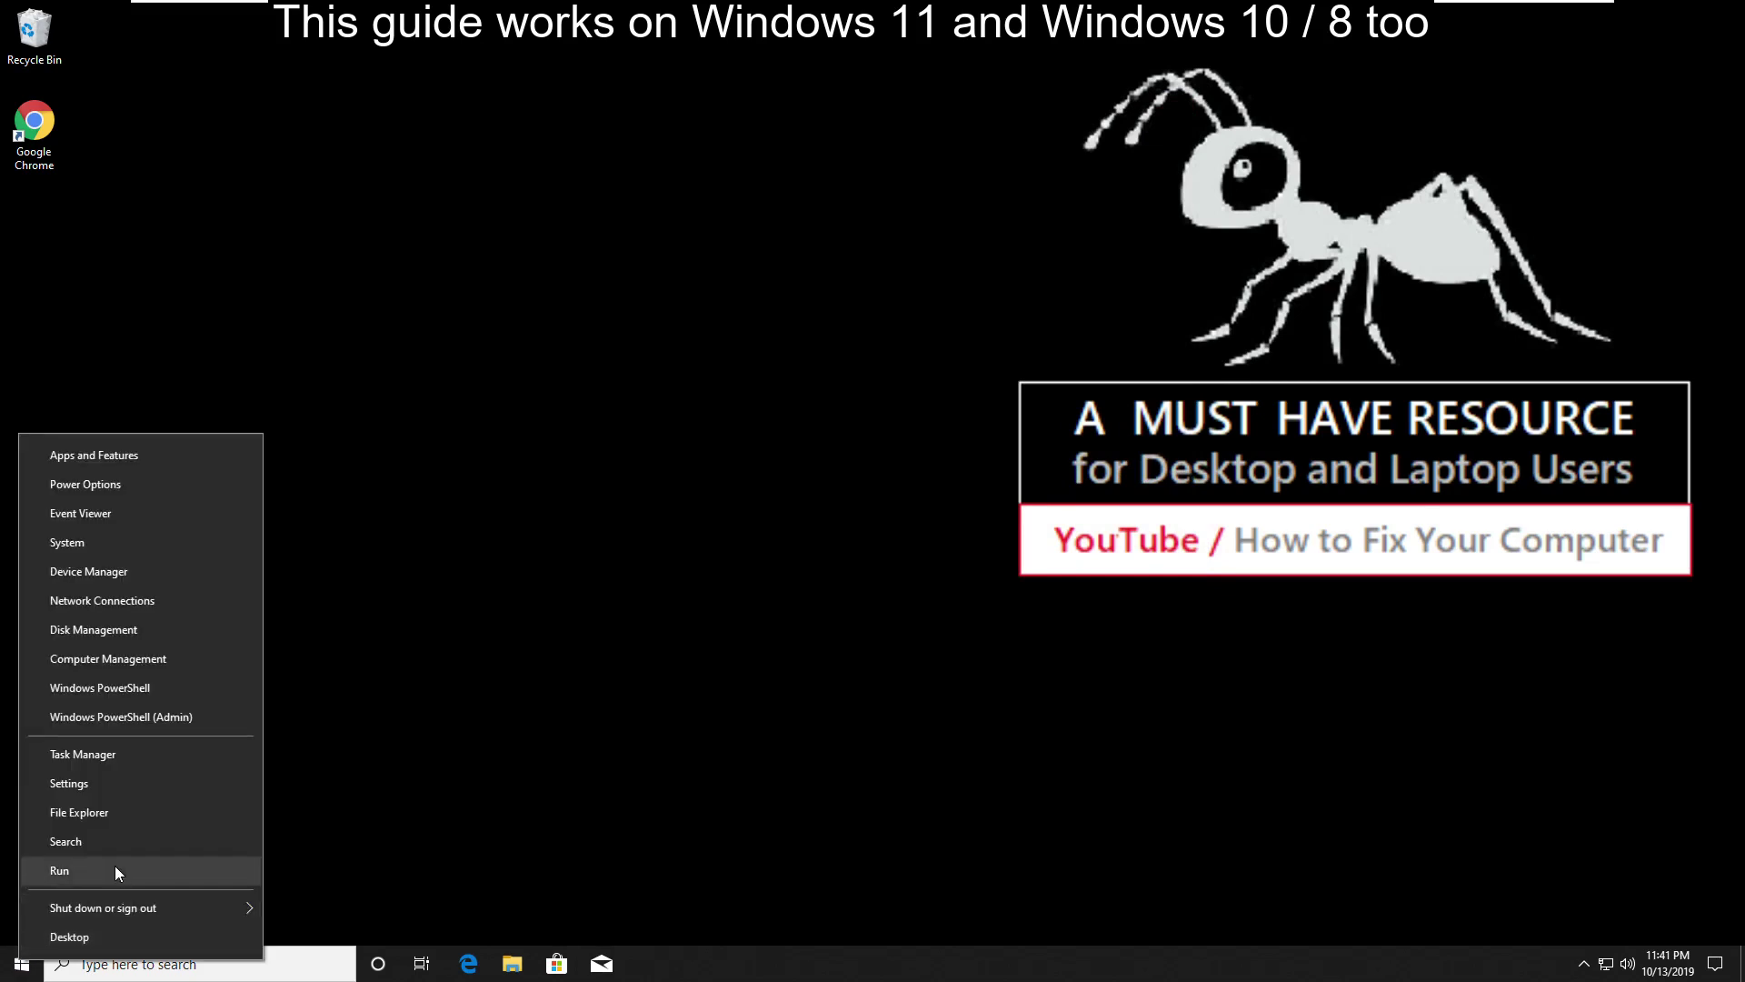
{"action": "left_click", "coordinate": [90, 872]}
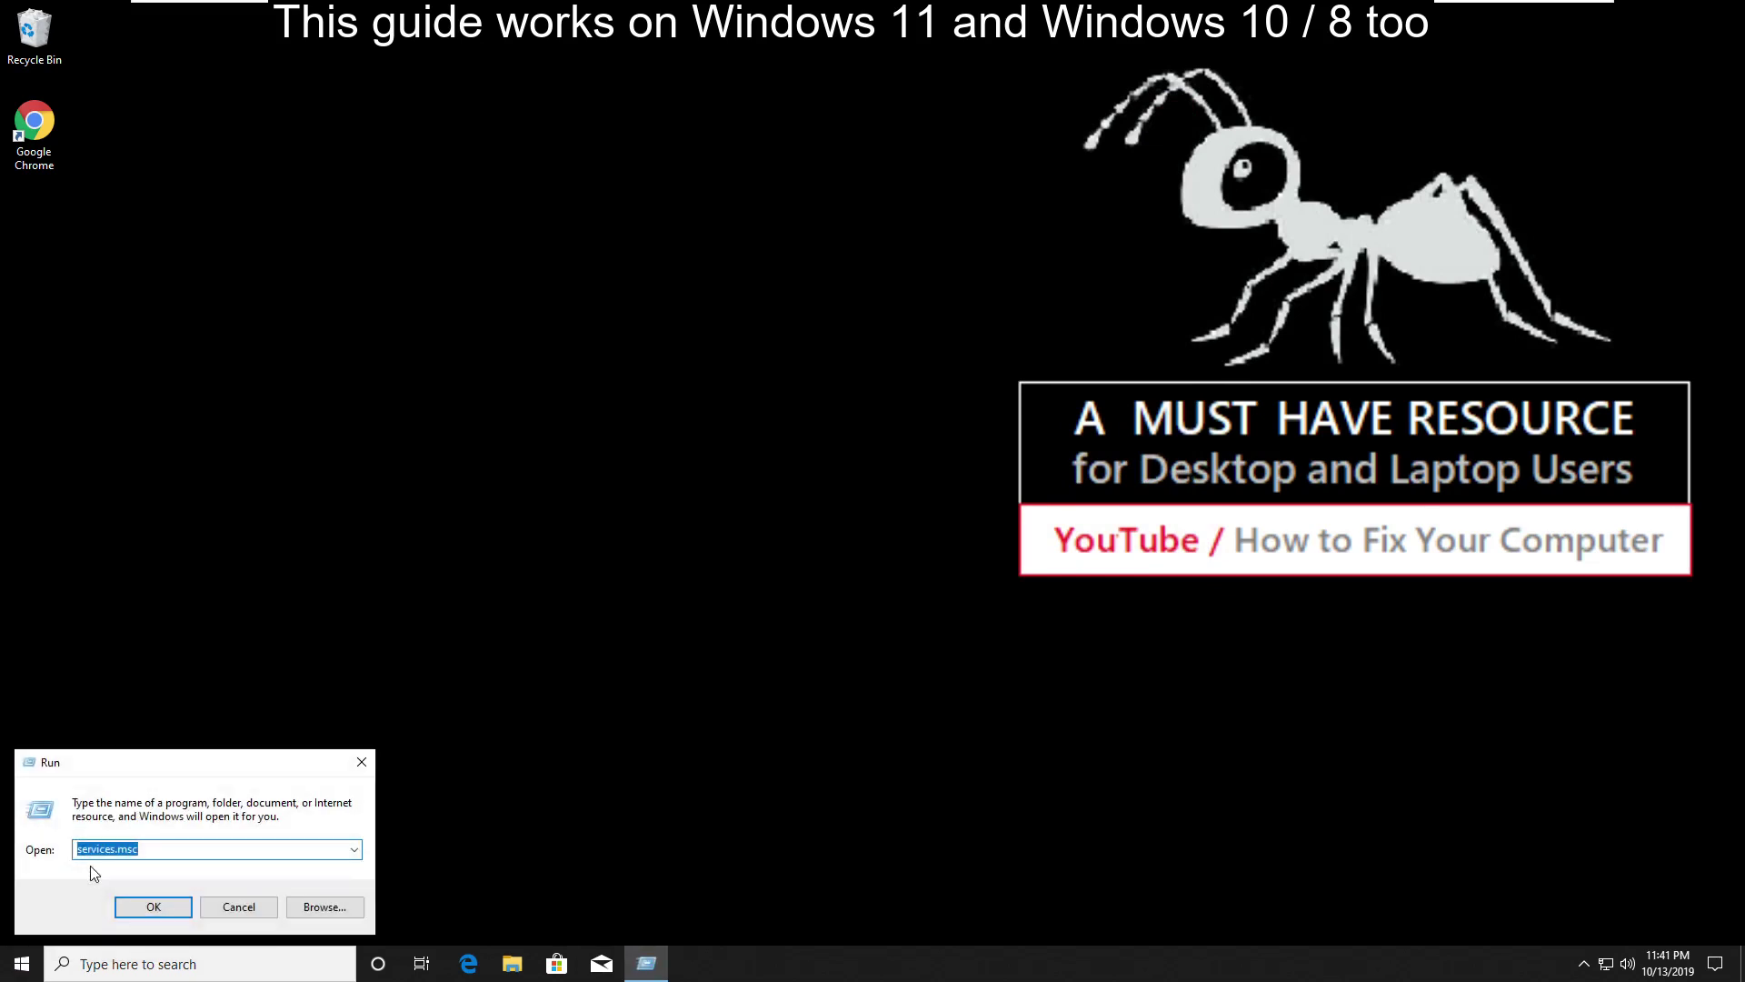
{"action": "key", "text": "BackSpace"}
{"action": "type", "text": "m"}
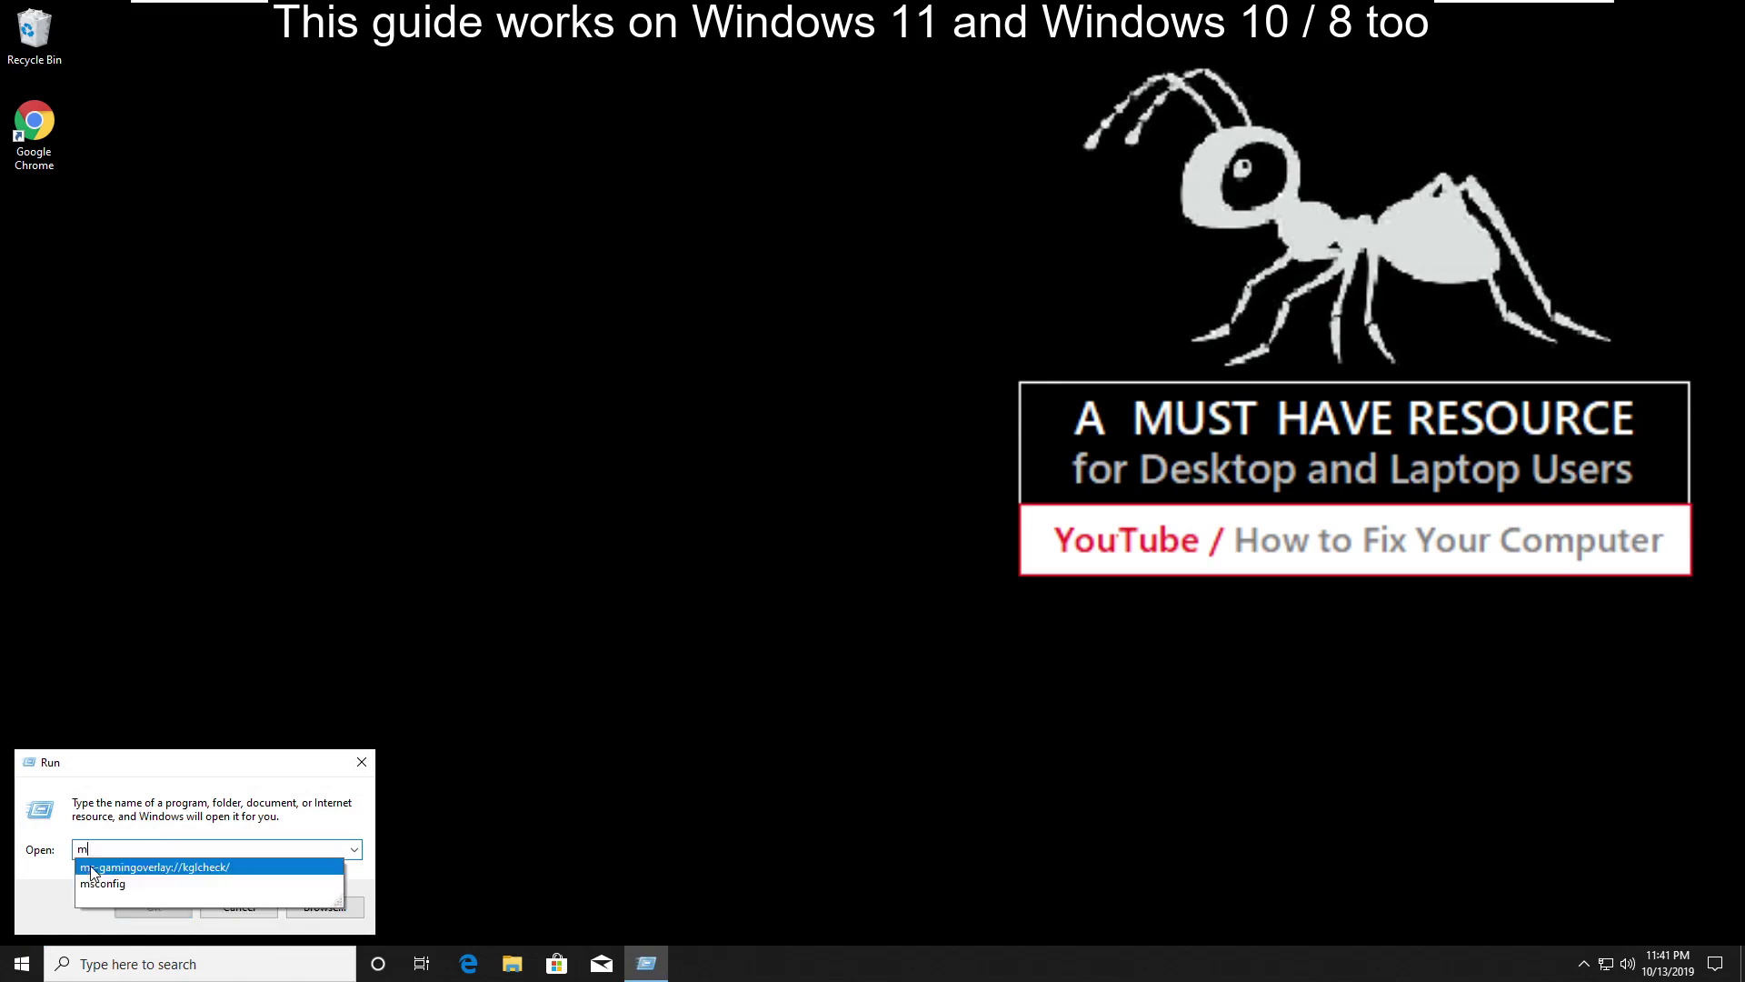
{"action": "type", "text": "sconfig"}
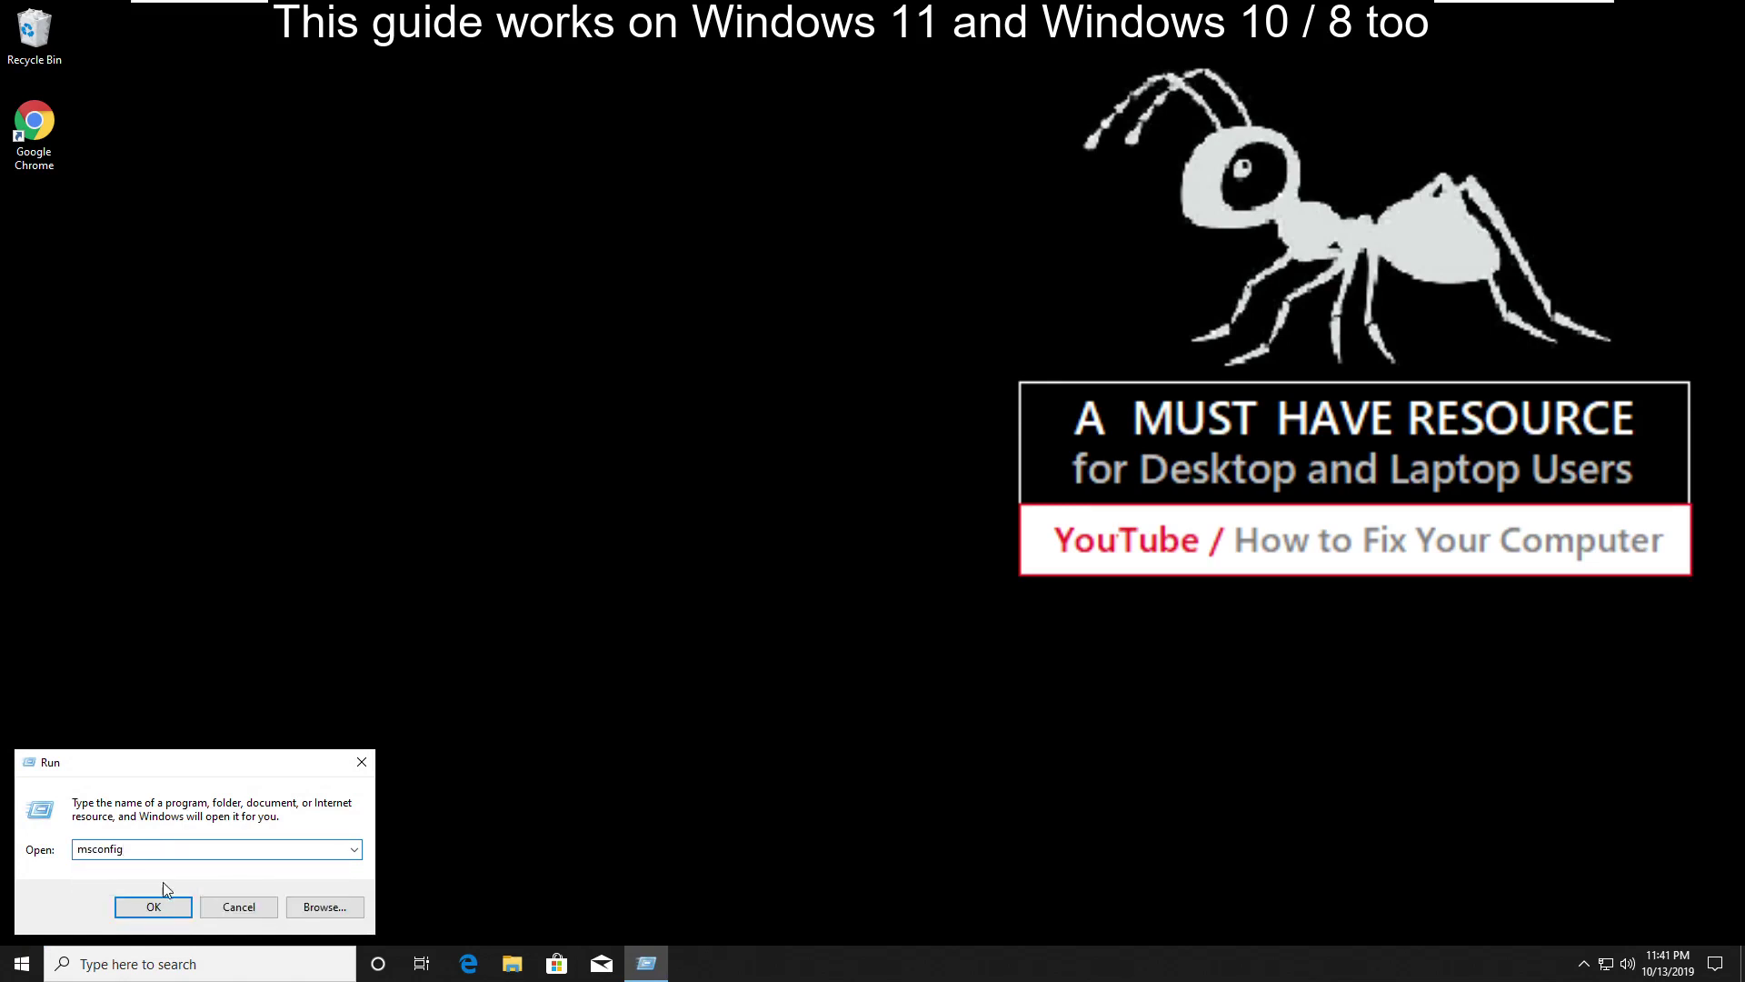
{"action": "left_click", "coordinate": [167, 912]}
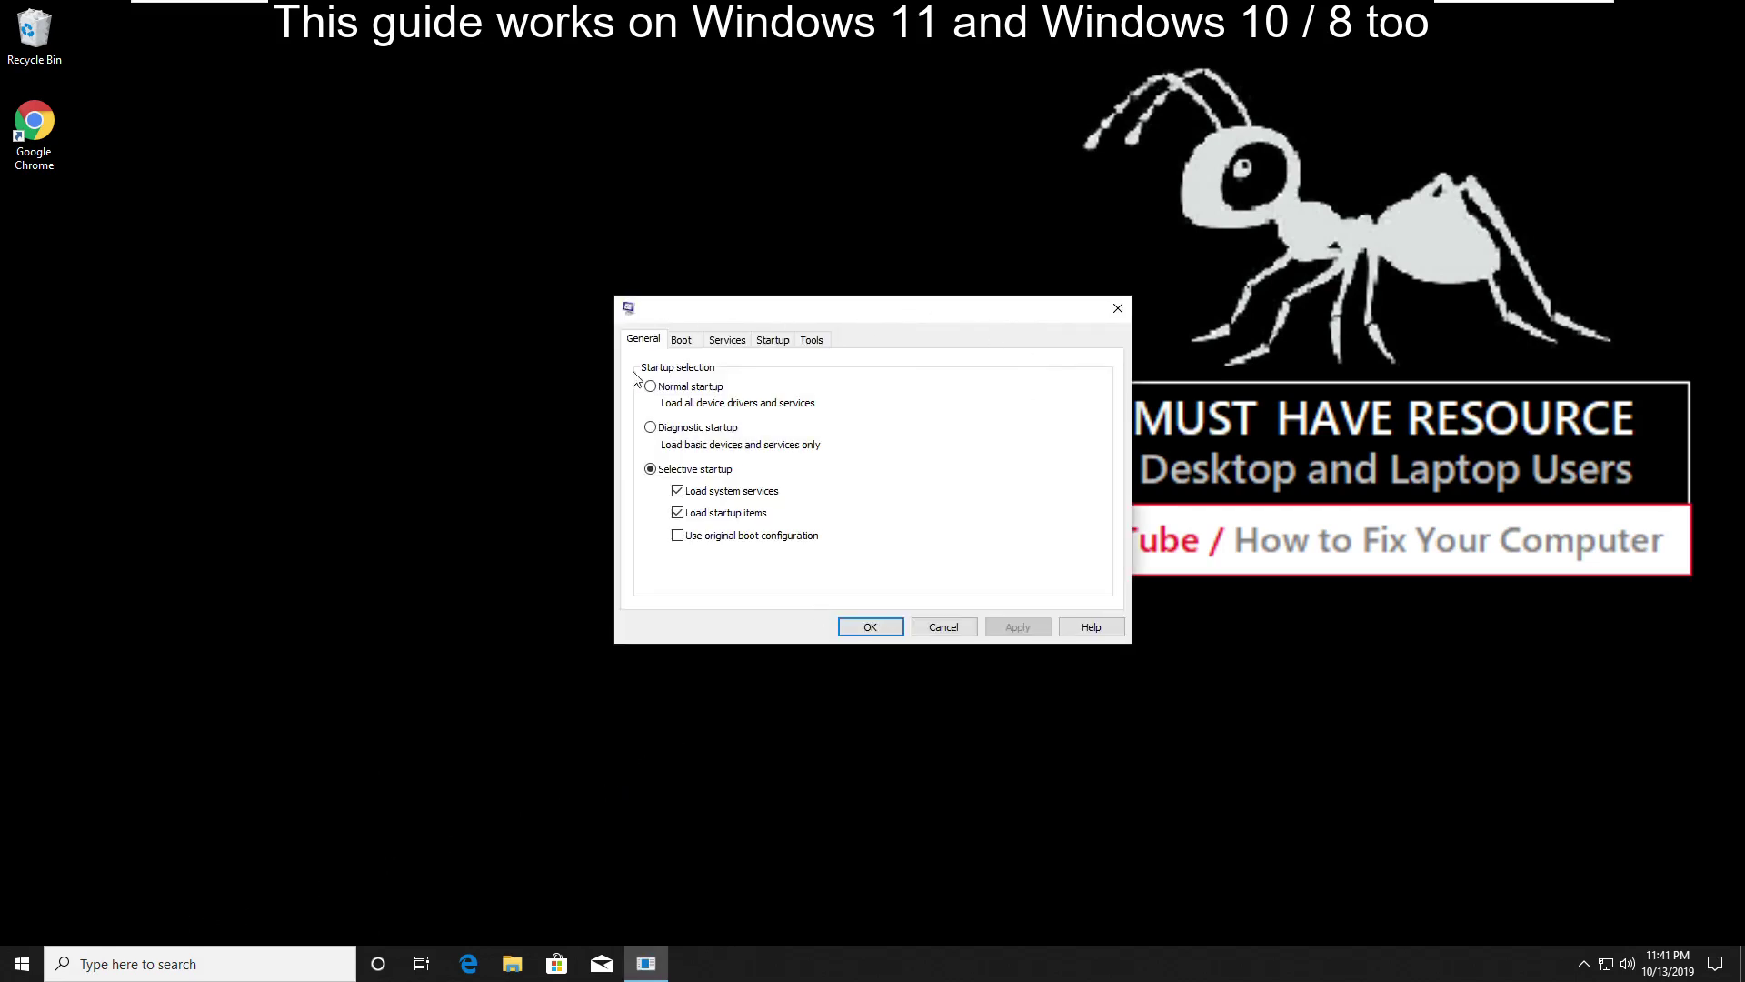
Hide all Microsoft services, disable every remaining service, and show the Startup section
{"action": "left_click", "coordinate": [734, 344]}
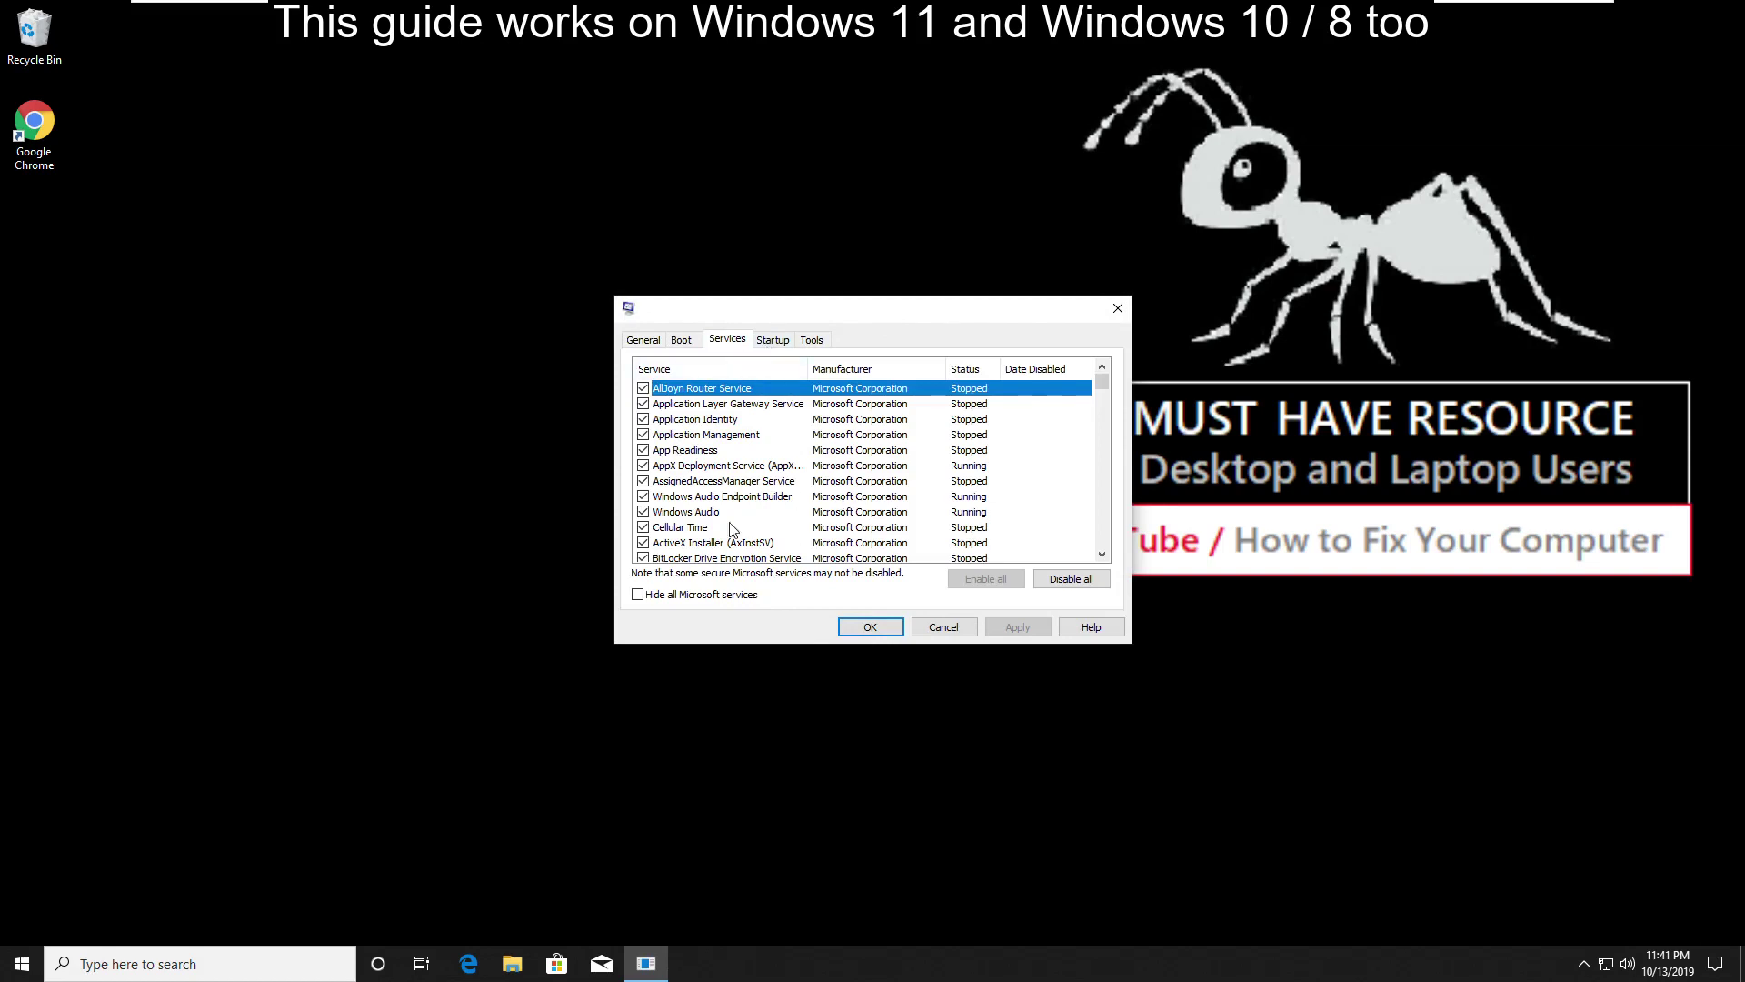
{"action": "left_click", "coordinate": [644, 600]}
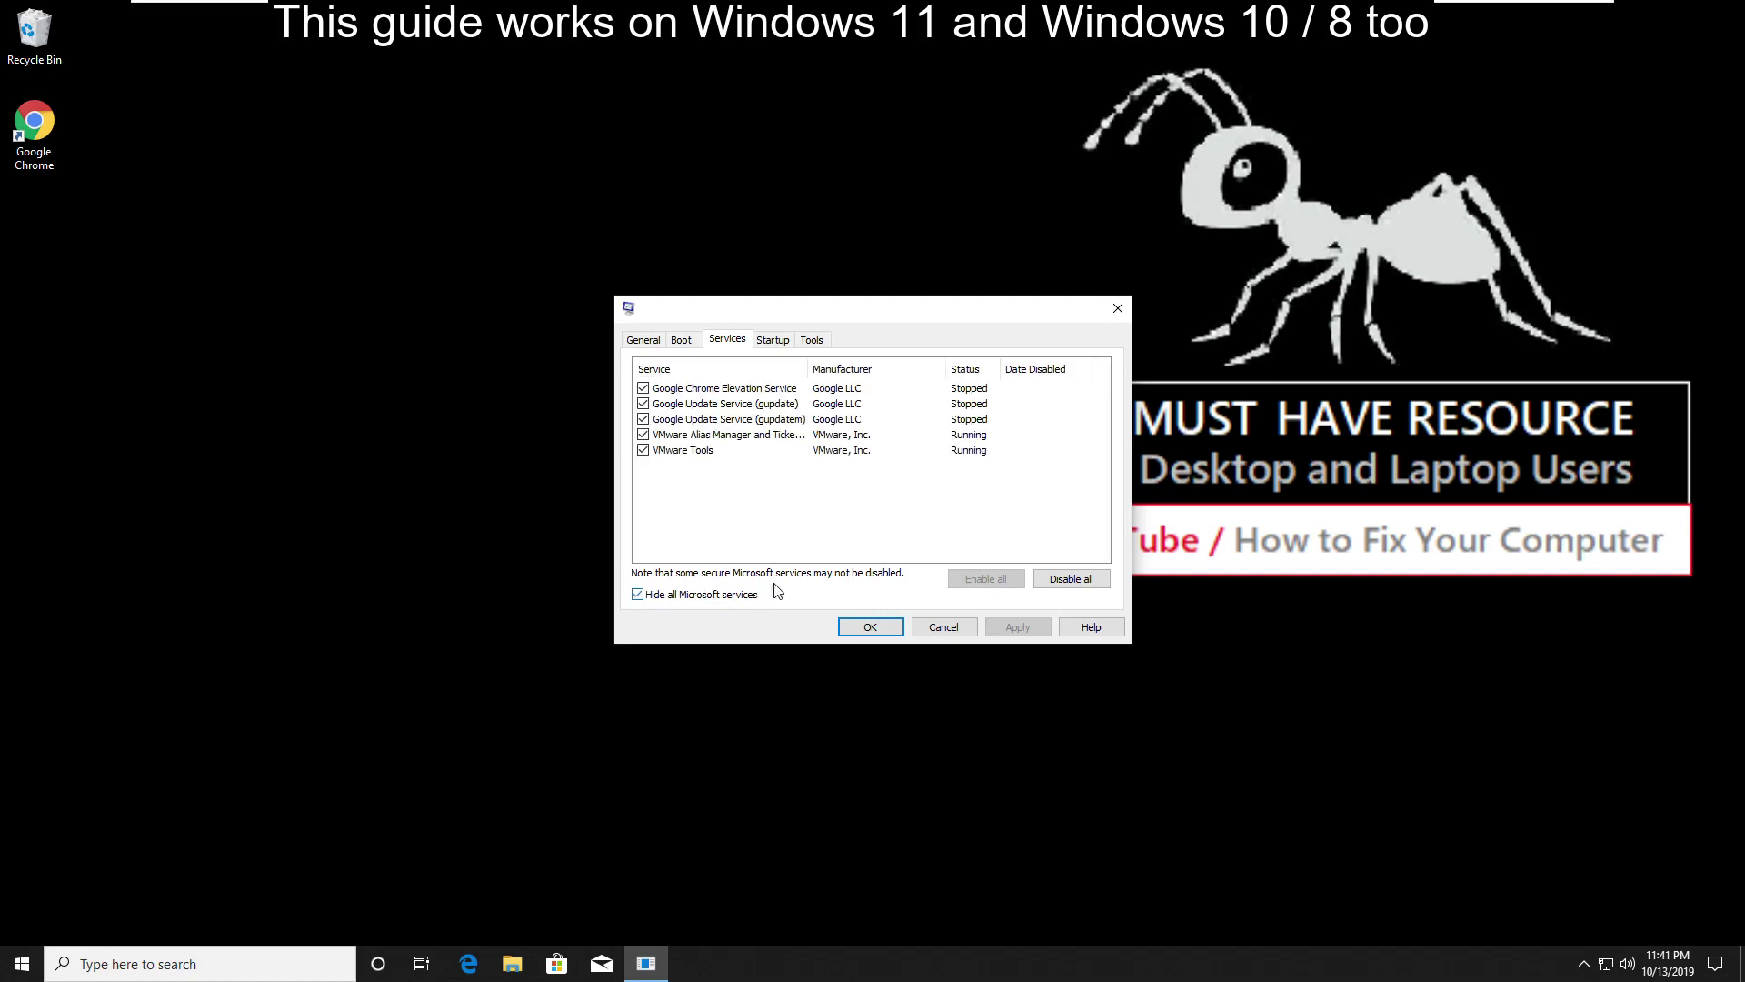
{"action": "left_click", "coordinate": [1065, 581]}
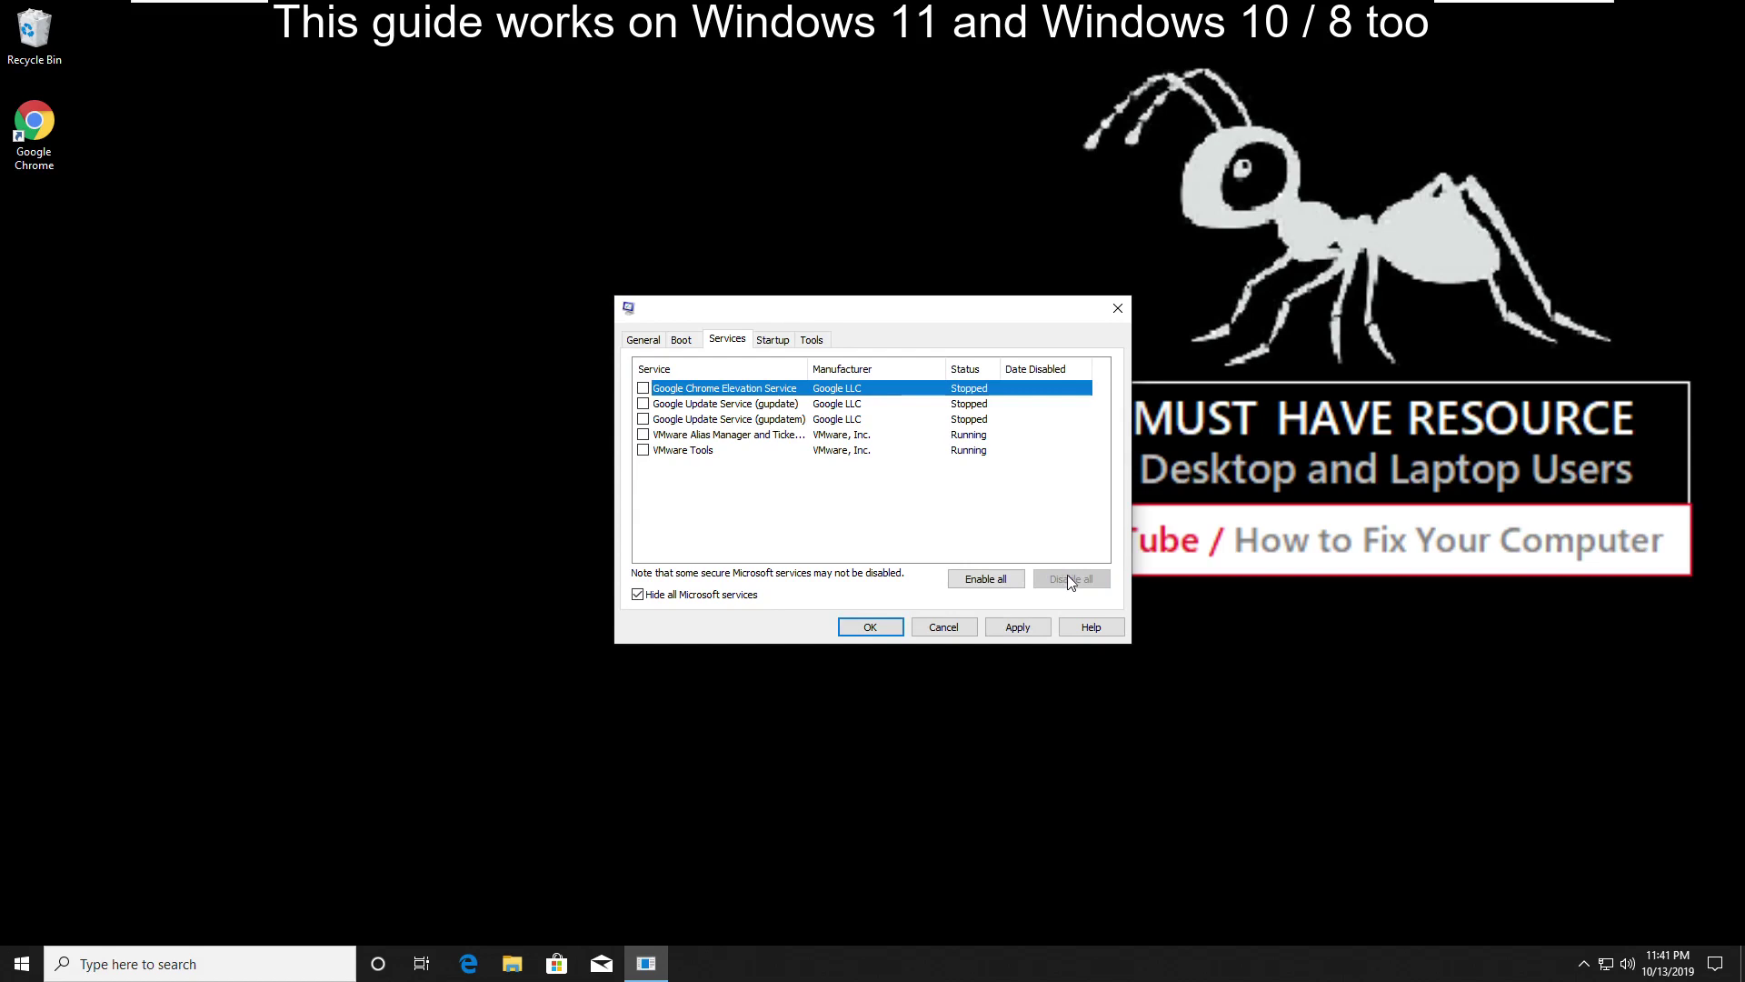
{"action": "left_click", "coordinate": [773, 342]}
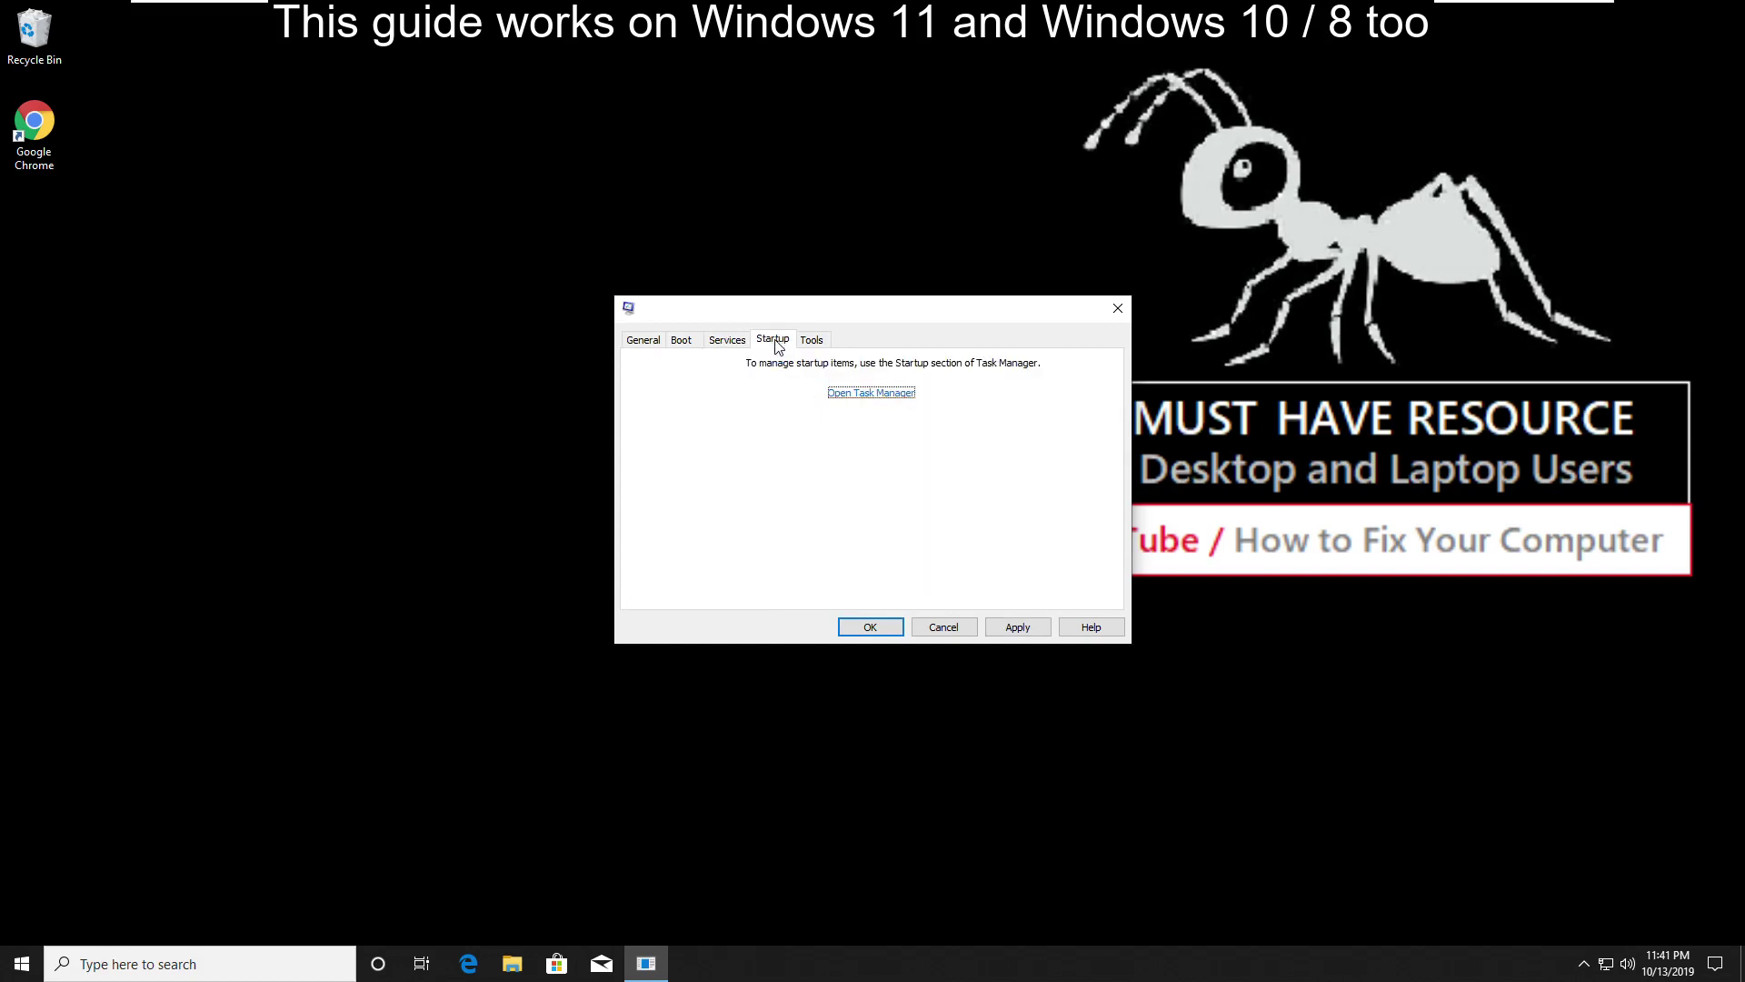
Disable the vm3dservice and Microsoft OneDrive startup entries in Task Manager, then close it
{"action": "left_click", "coordinate": [864, 395]}
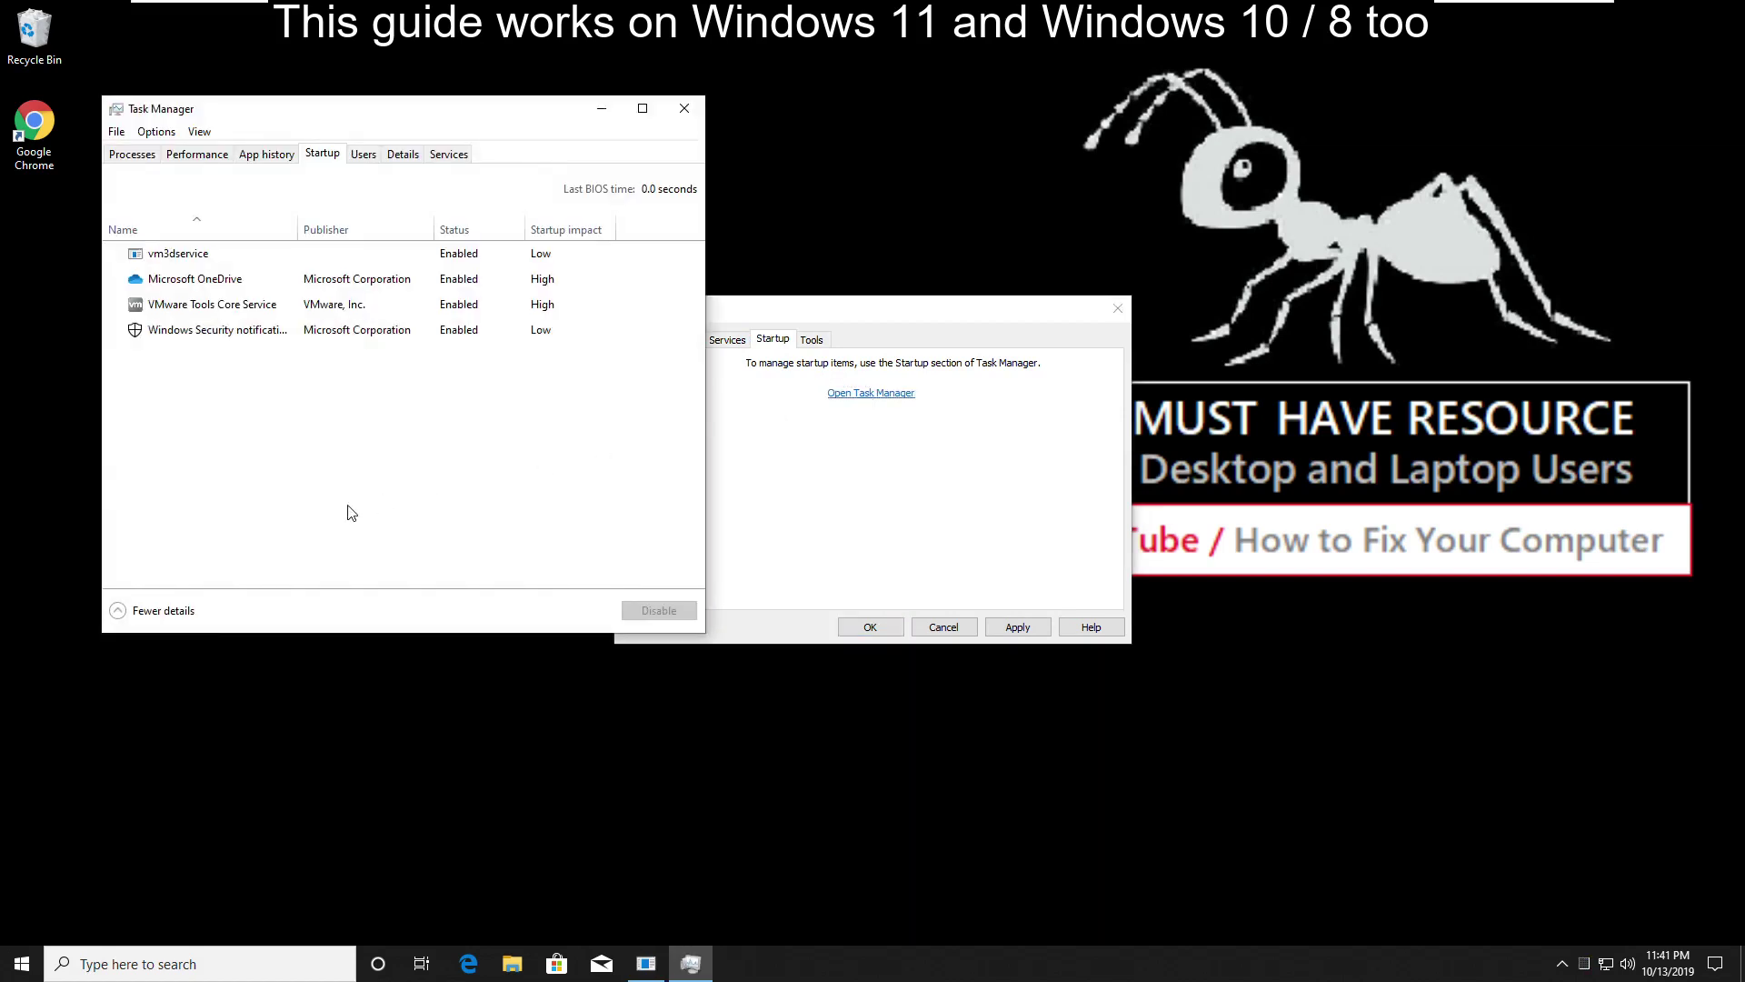
{"action": "left_click", "coordinate": [247, 255]}
{"action": "left_click", "coordinate": [652, 615]}
{"action": "left_click", "coordinate": [196, 278]}
{"action": "left_click", "coordinate": [659, 610]}
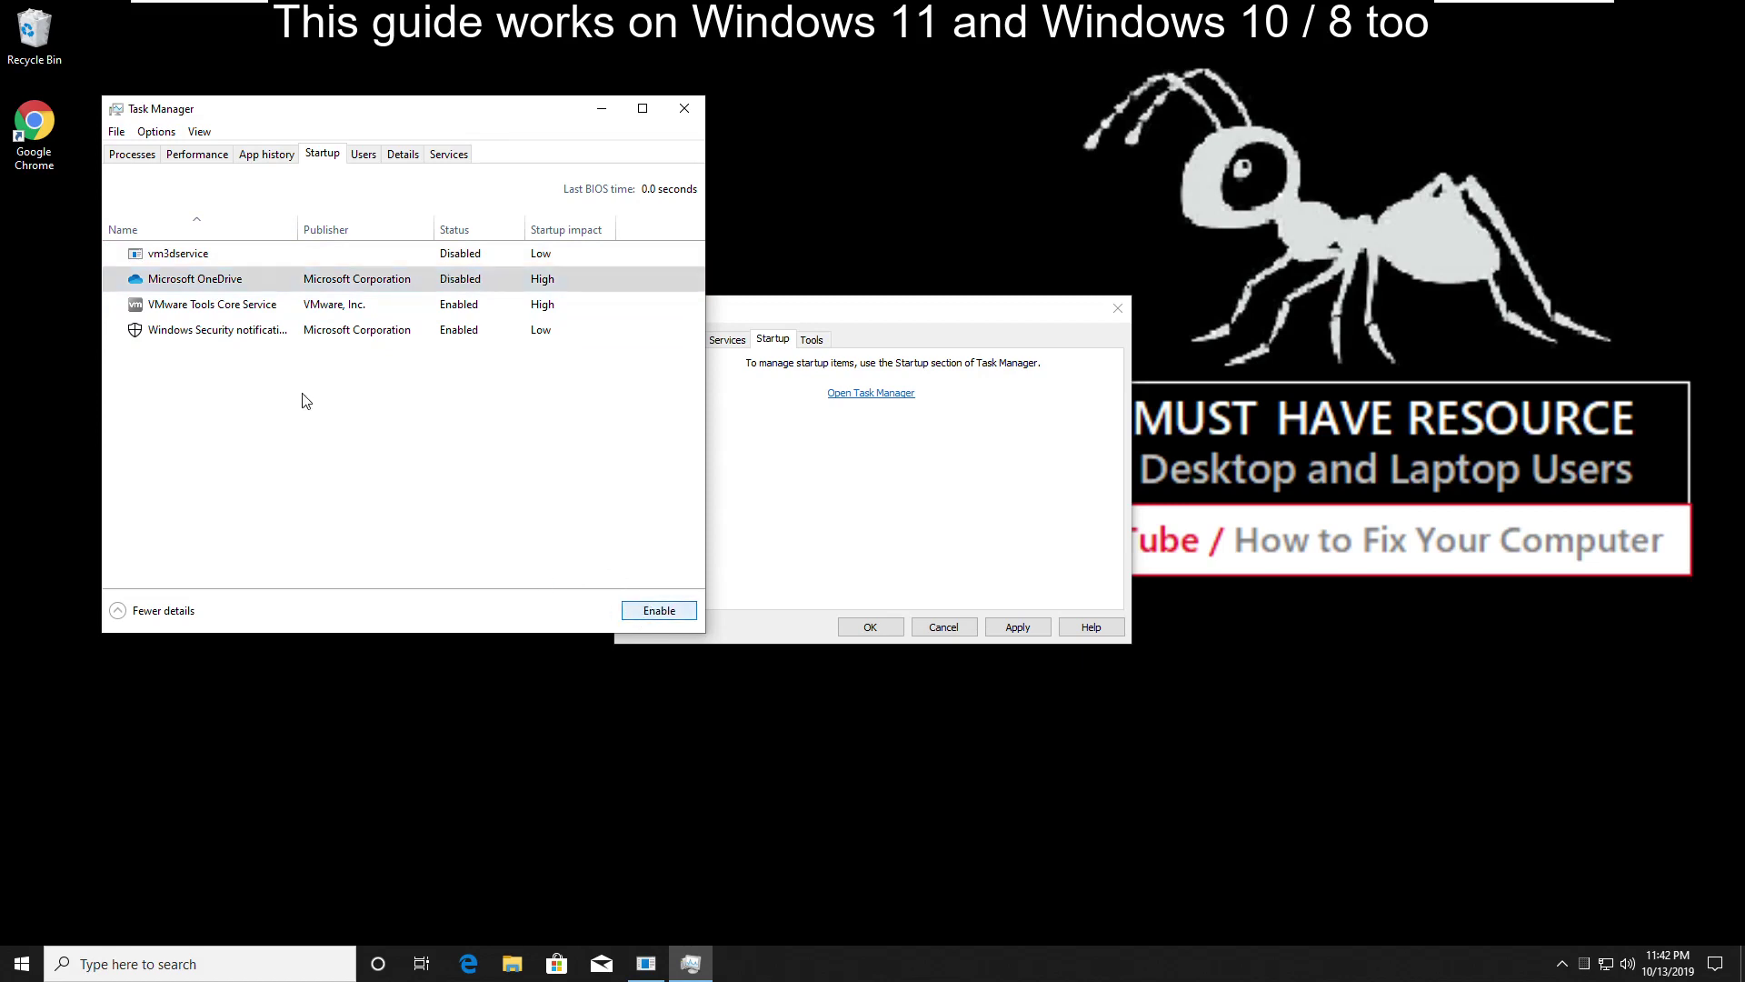
{"action": "left_click", "coordinate": [275, 312]}
{"action": "left_click", "coordinate": [667, 613]}
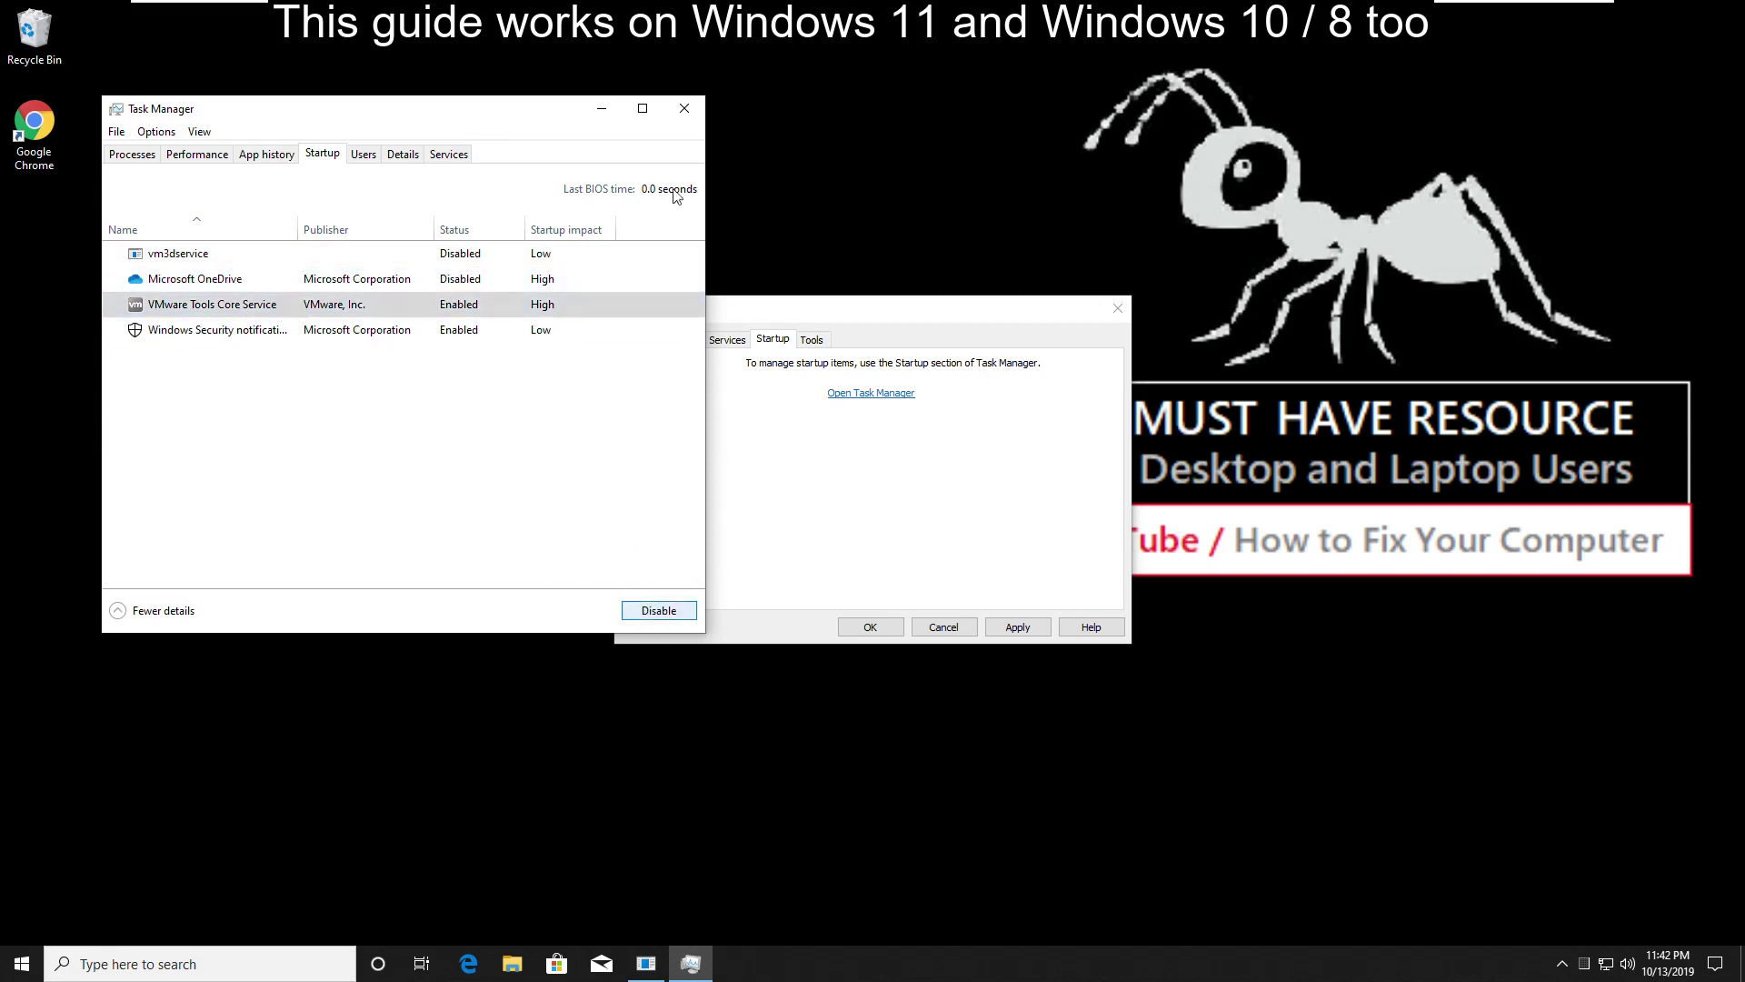
{"action": "left_click", "coordinate": [683, 109]}
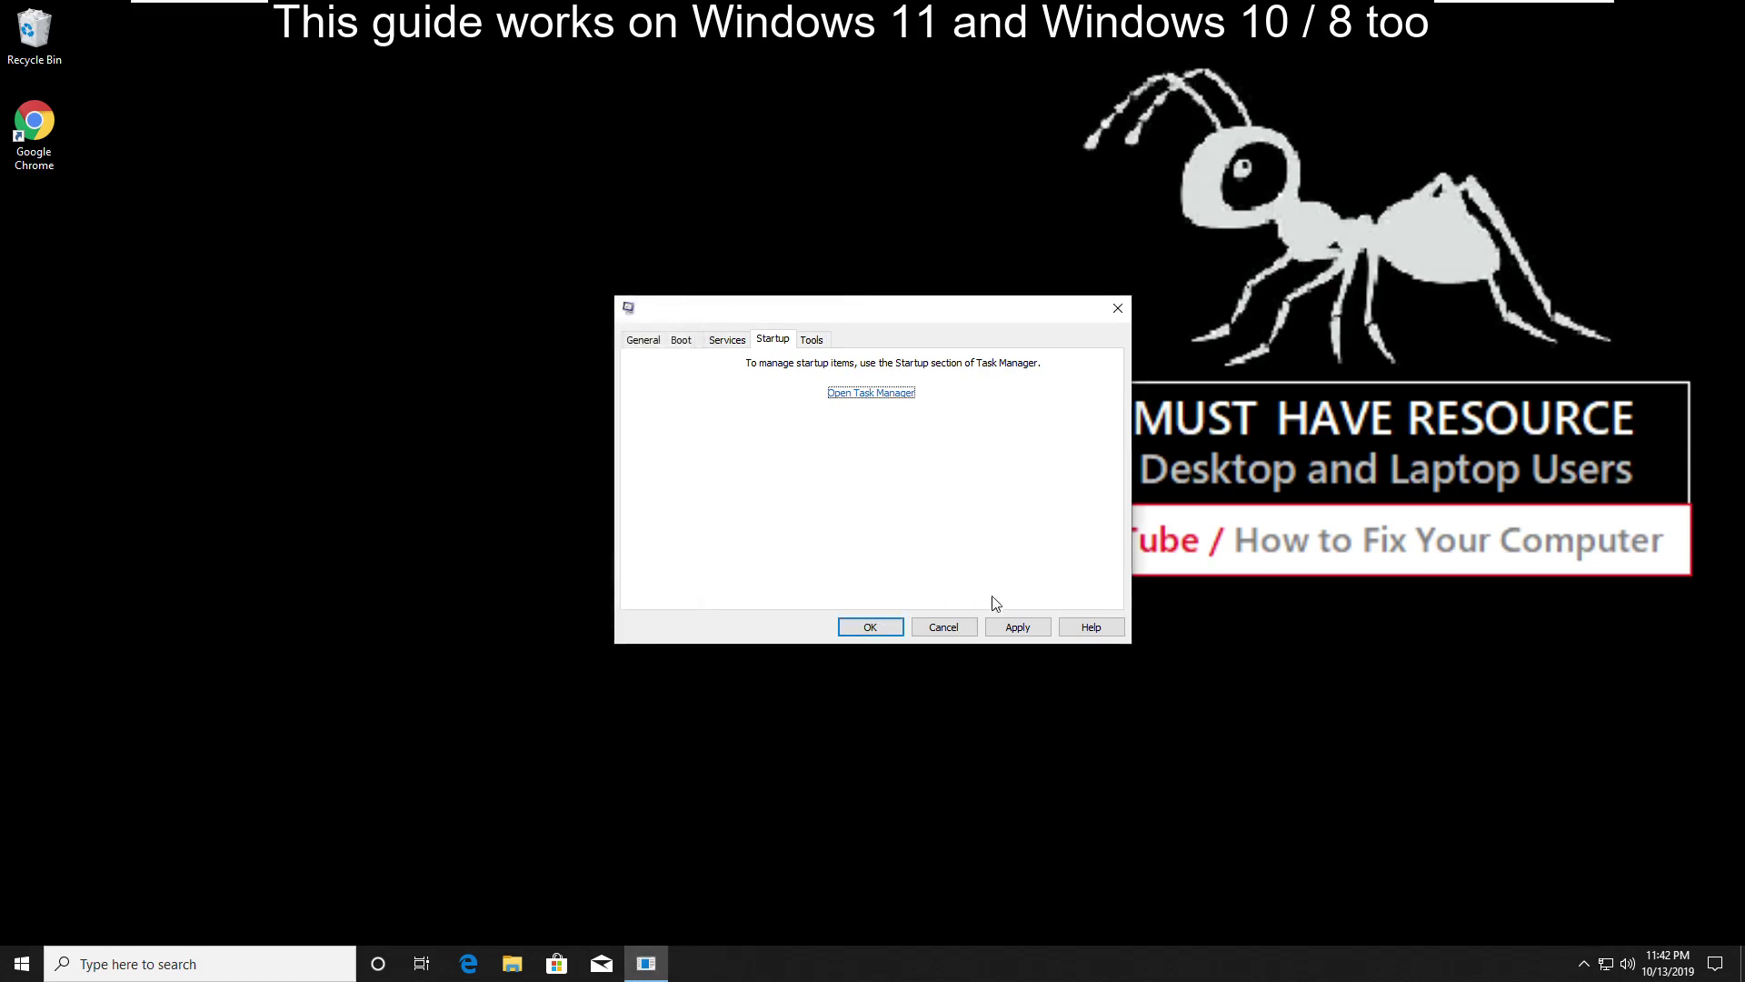
Apply the System Configuration changes, exit without restarting, and open File Explorer with Win+E
{"action": "left_click", "coordinate": [998, 626]}
{"action": "left_click", "coordinate": [870, 629]}
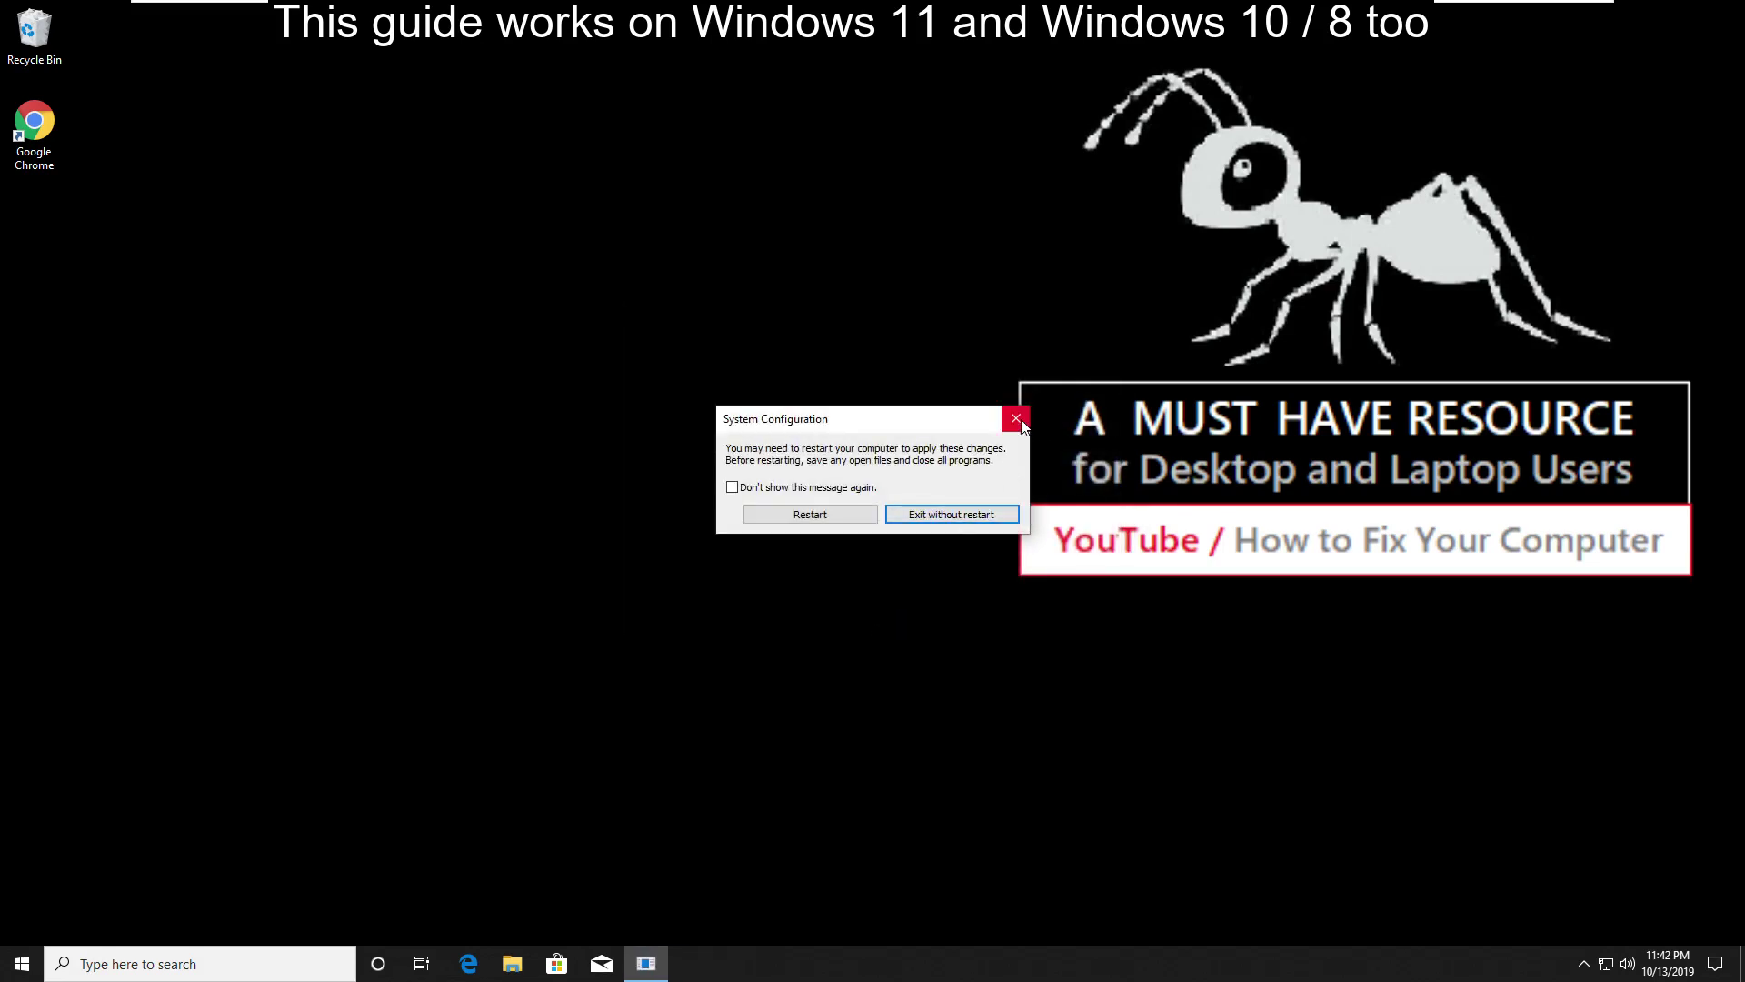
{"action": "left_click", "coordinate": [1016, 419]}
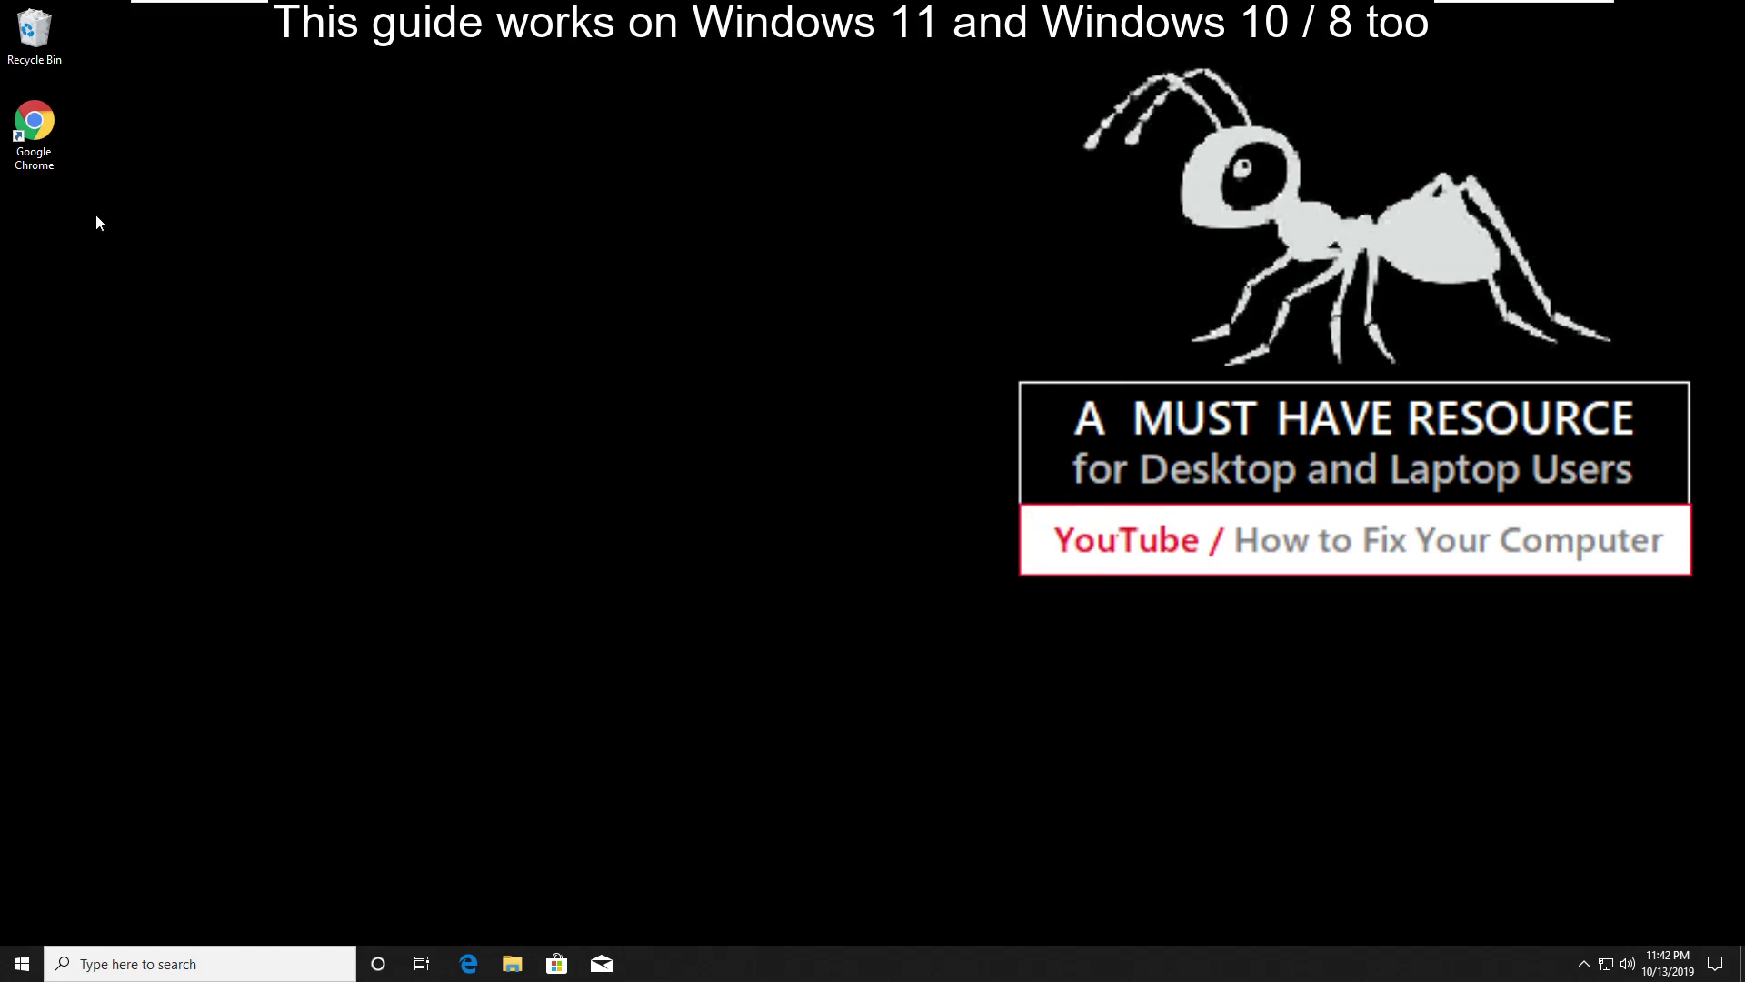
{"action": "key", "text": "super+e"}
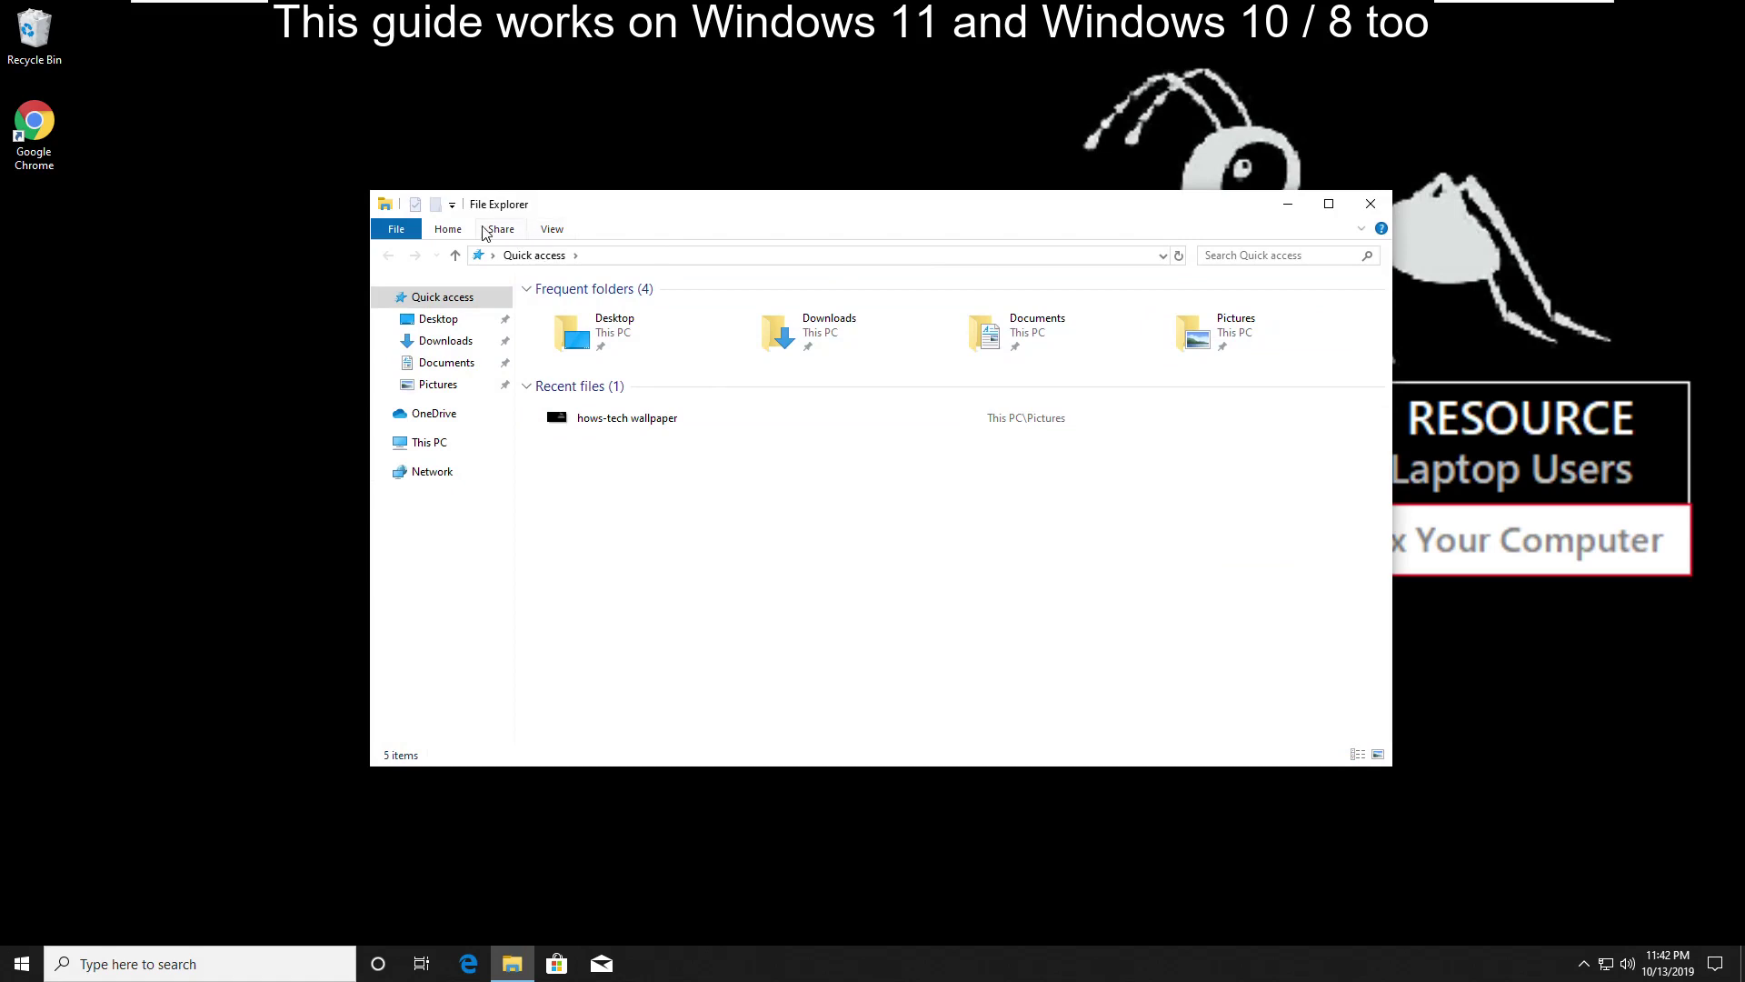
Open Folder Options from File Explorer's View ribbon
{"action": "left_click", "coordinate": [552, 229]}
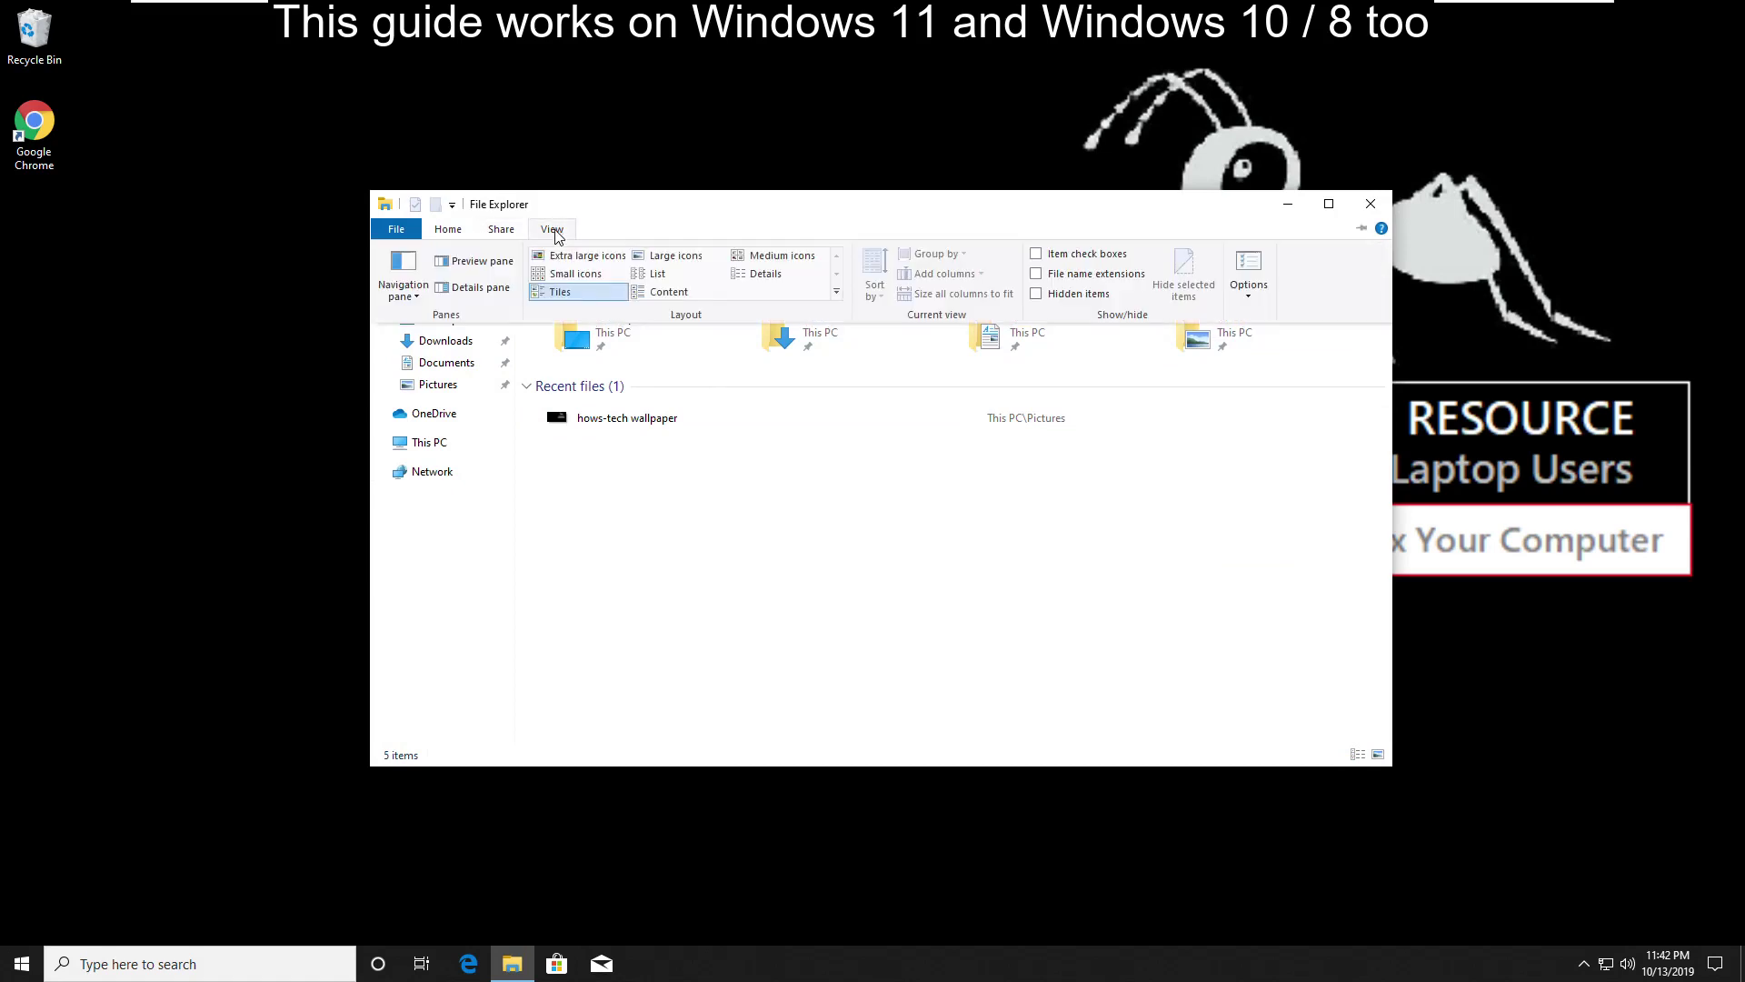
{"action": "left_click", "coordinate": [1256, 300]}
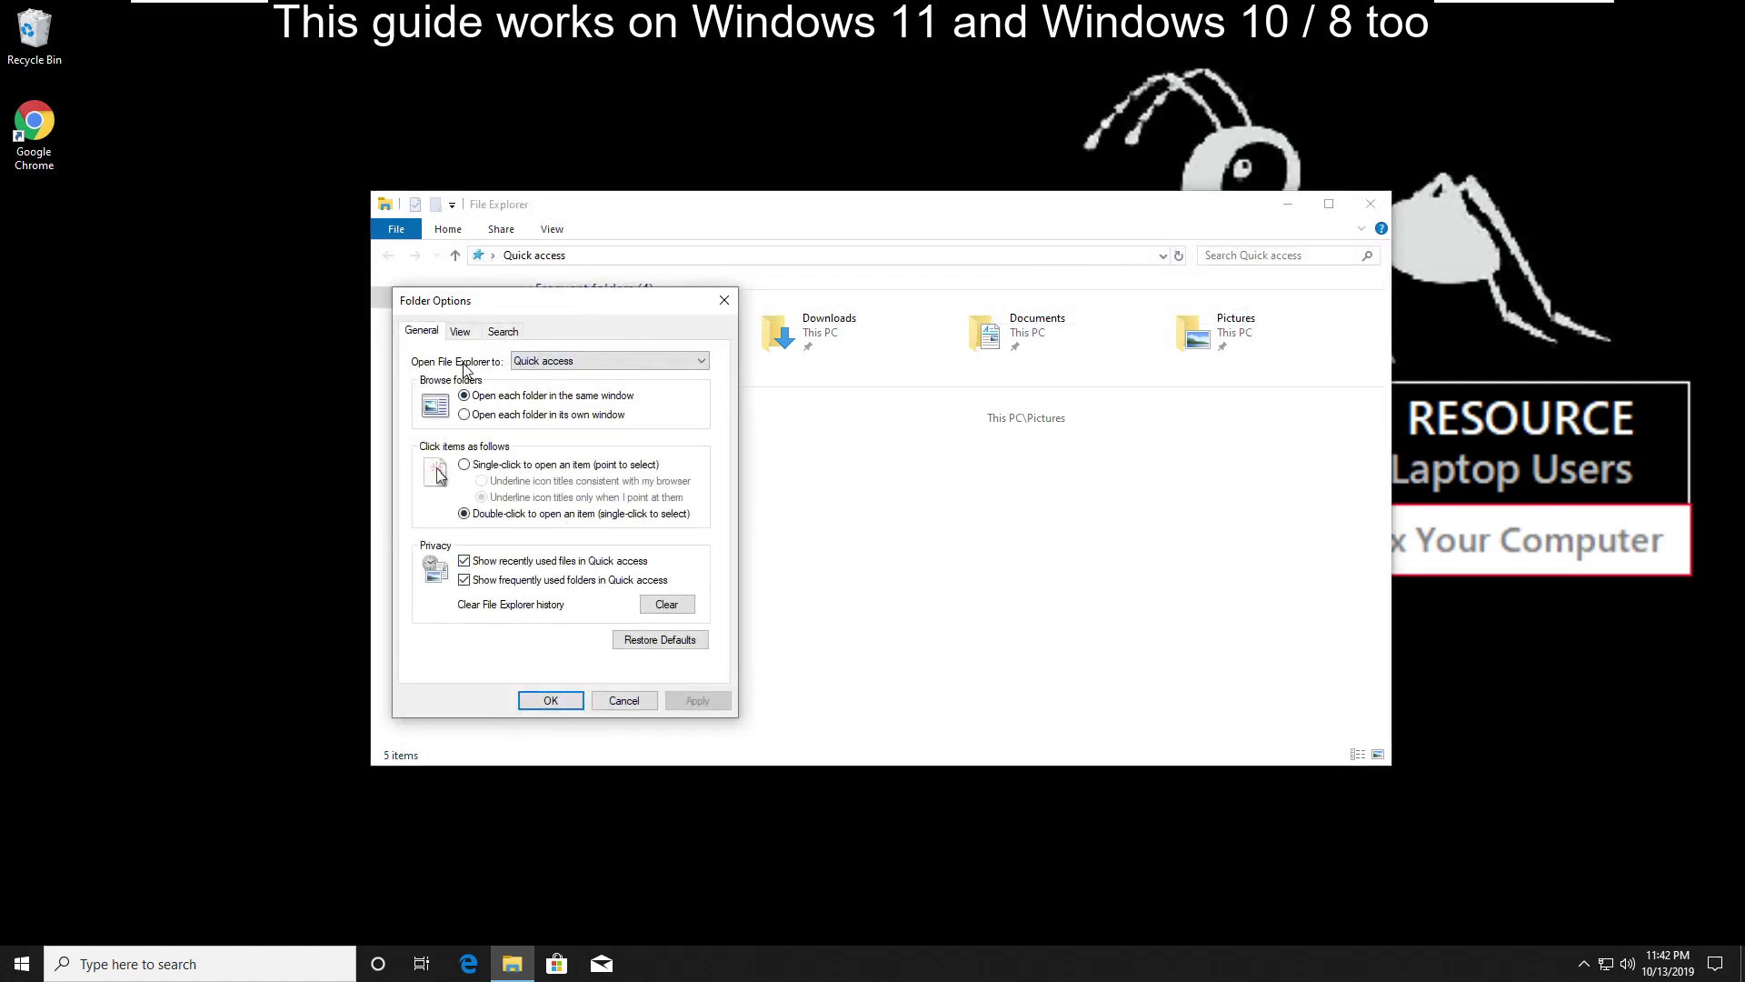
Set 'Open File Explorer to' This PC and clear the Quick access privacy checkboxes
{"action": "left_click", "coordinate": [624, 360]}
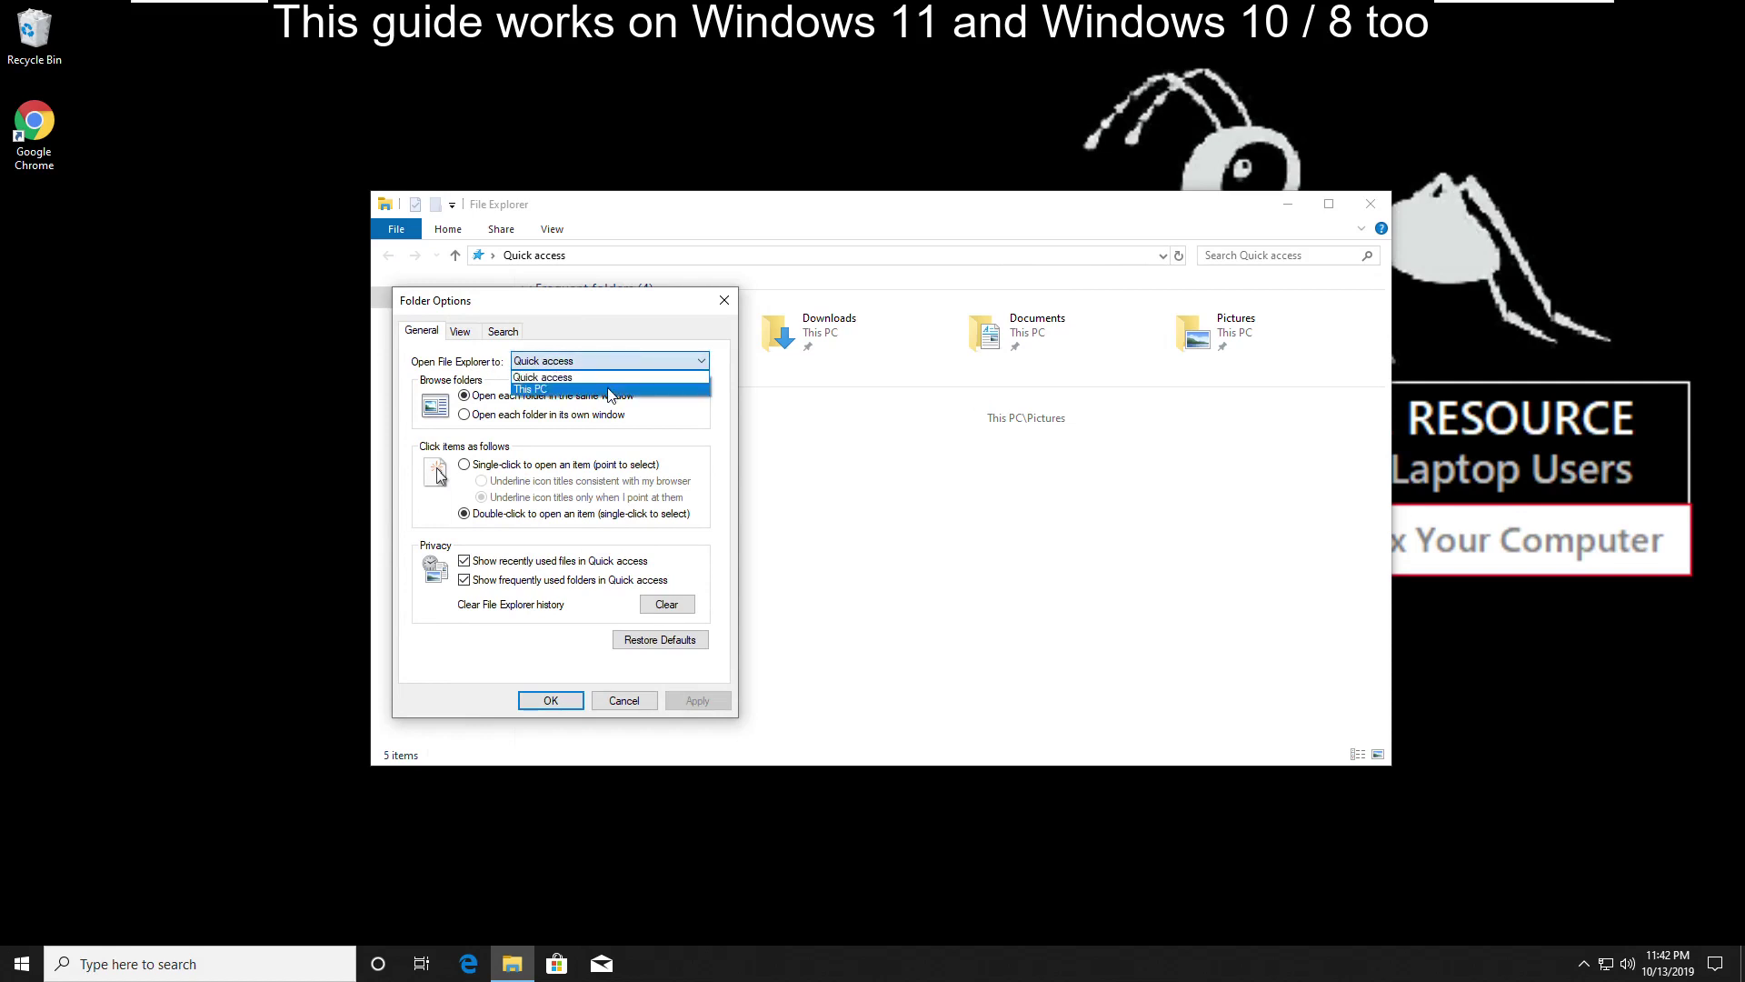
{"action": "left_click", "coordinate": [610, 391]}
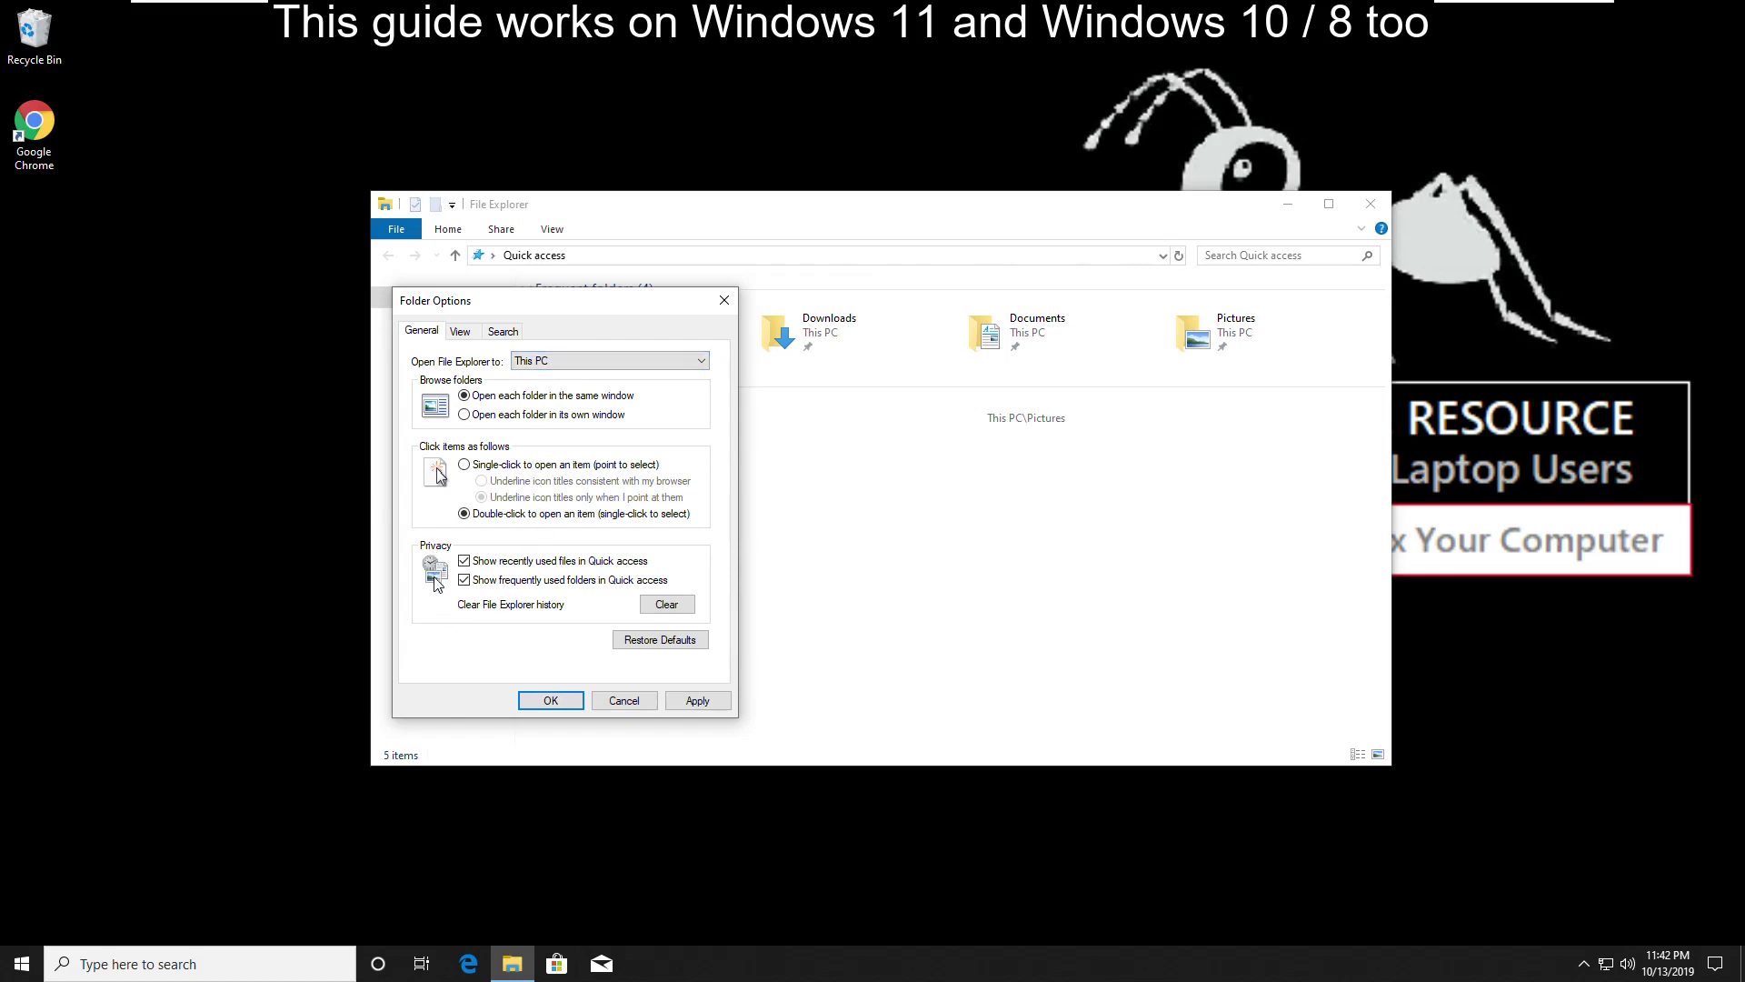
{"action": "left_click", "coordinate": [464, 560]}
Turn off 'Show preview handlers in preview pane' and apply the Folder Options
{"action": "left_click", "coordinate": [461, 332]}
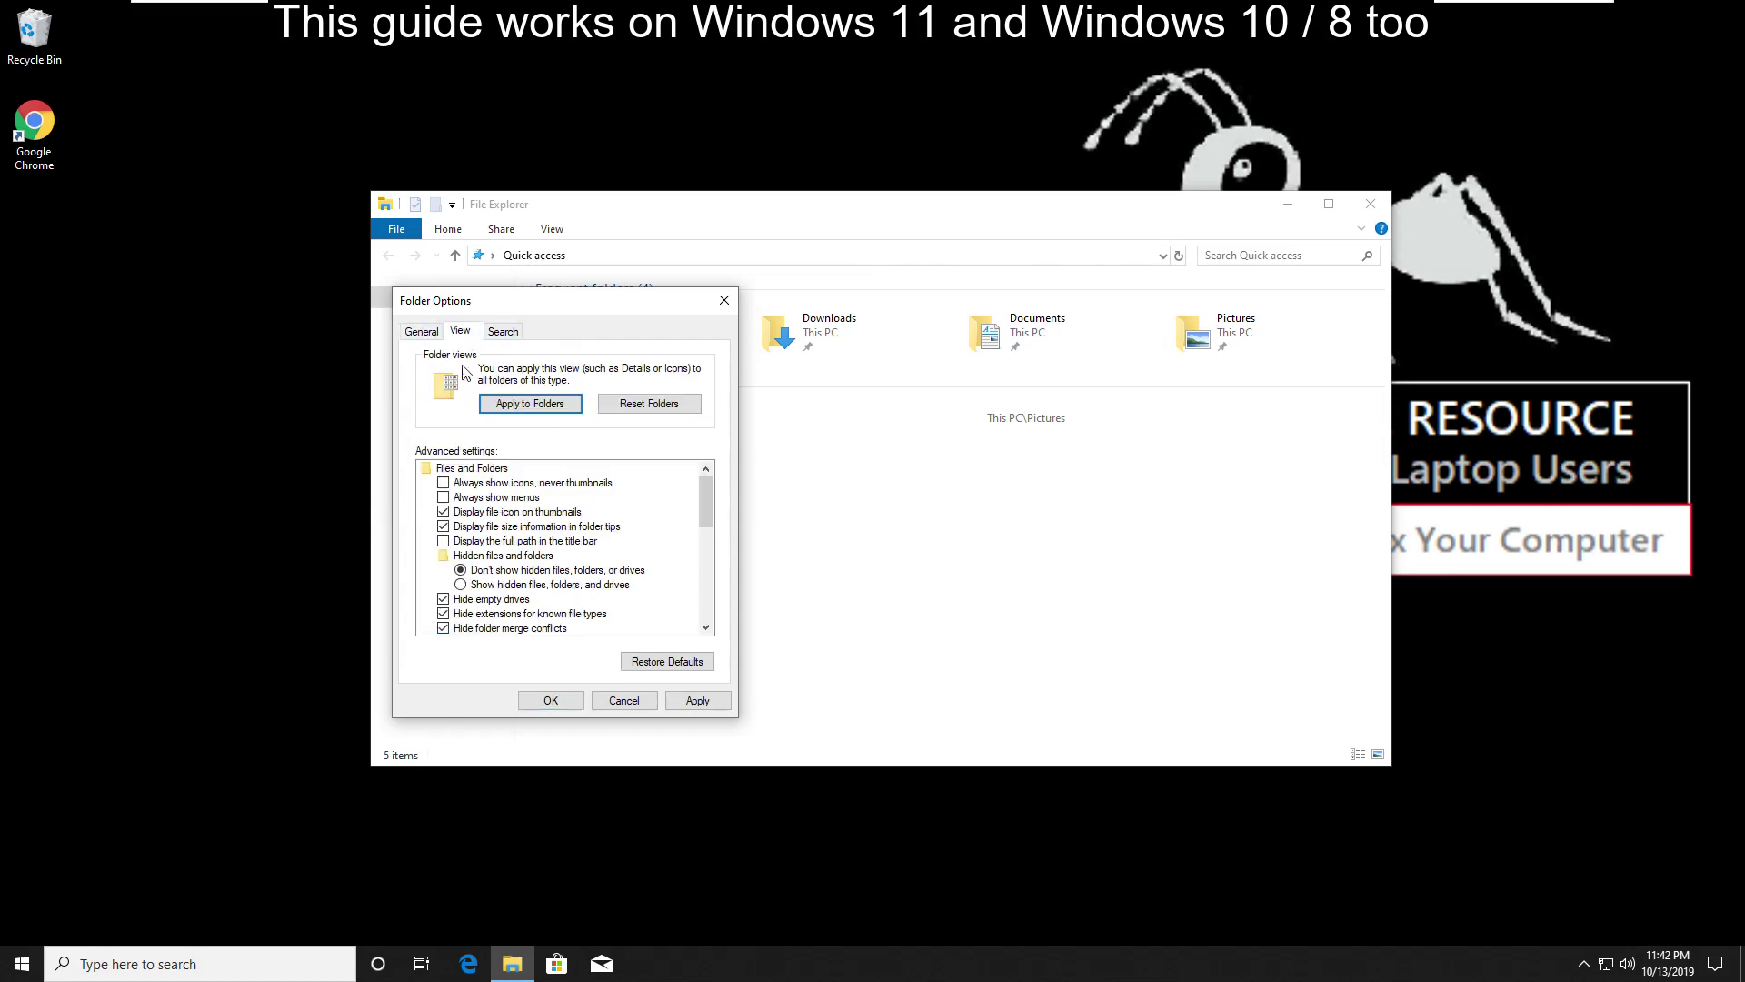
{"action": "scroll", "coordinate": [506, 510], "scroll_direction": "down", "scroll_amount": 2}
{"action": "scroll", "coordinate": [505, 510], "scroll_direction": "down", "scroll_amount": 4}
{"action": "scroll", "coordinate": [505, 511], "scroll_direction": "down", "scroll_amount": 2}
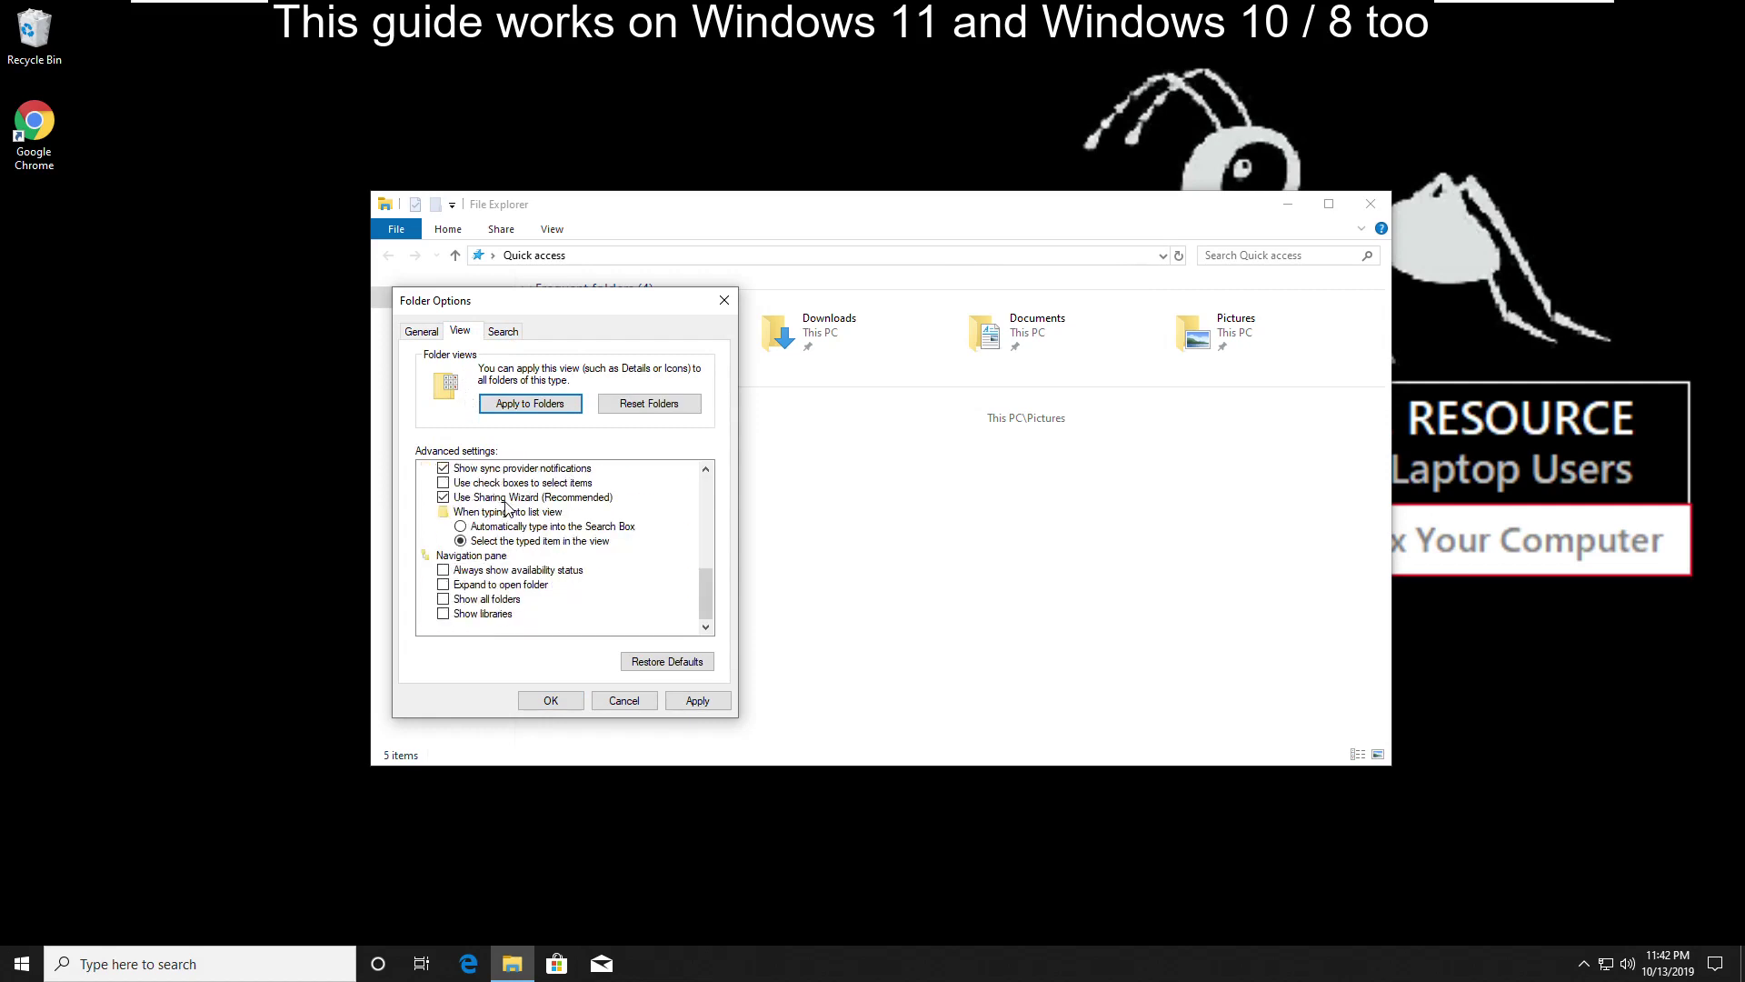
{"action": "scroll", "coordinate": [506, 510], "scroll_direction": "up", "scroll_amount": 2}
{"action": "scroll", "coordinate": [506, 510], "scroll_direction": "up", "scroll_amount": 1}
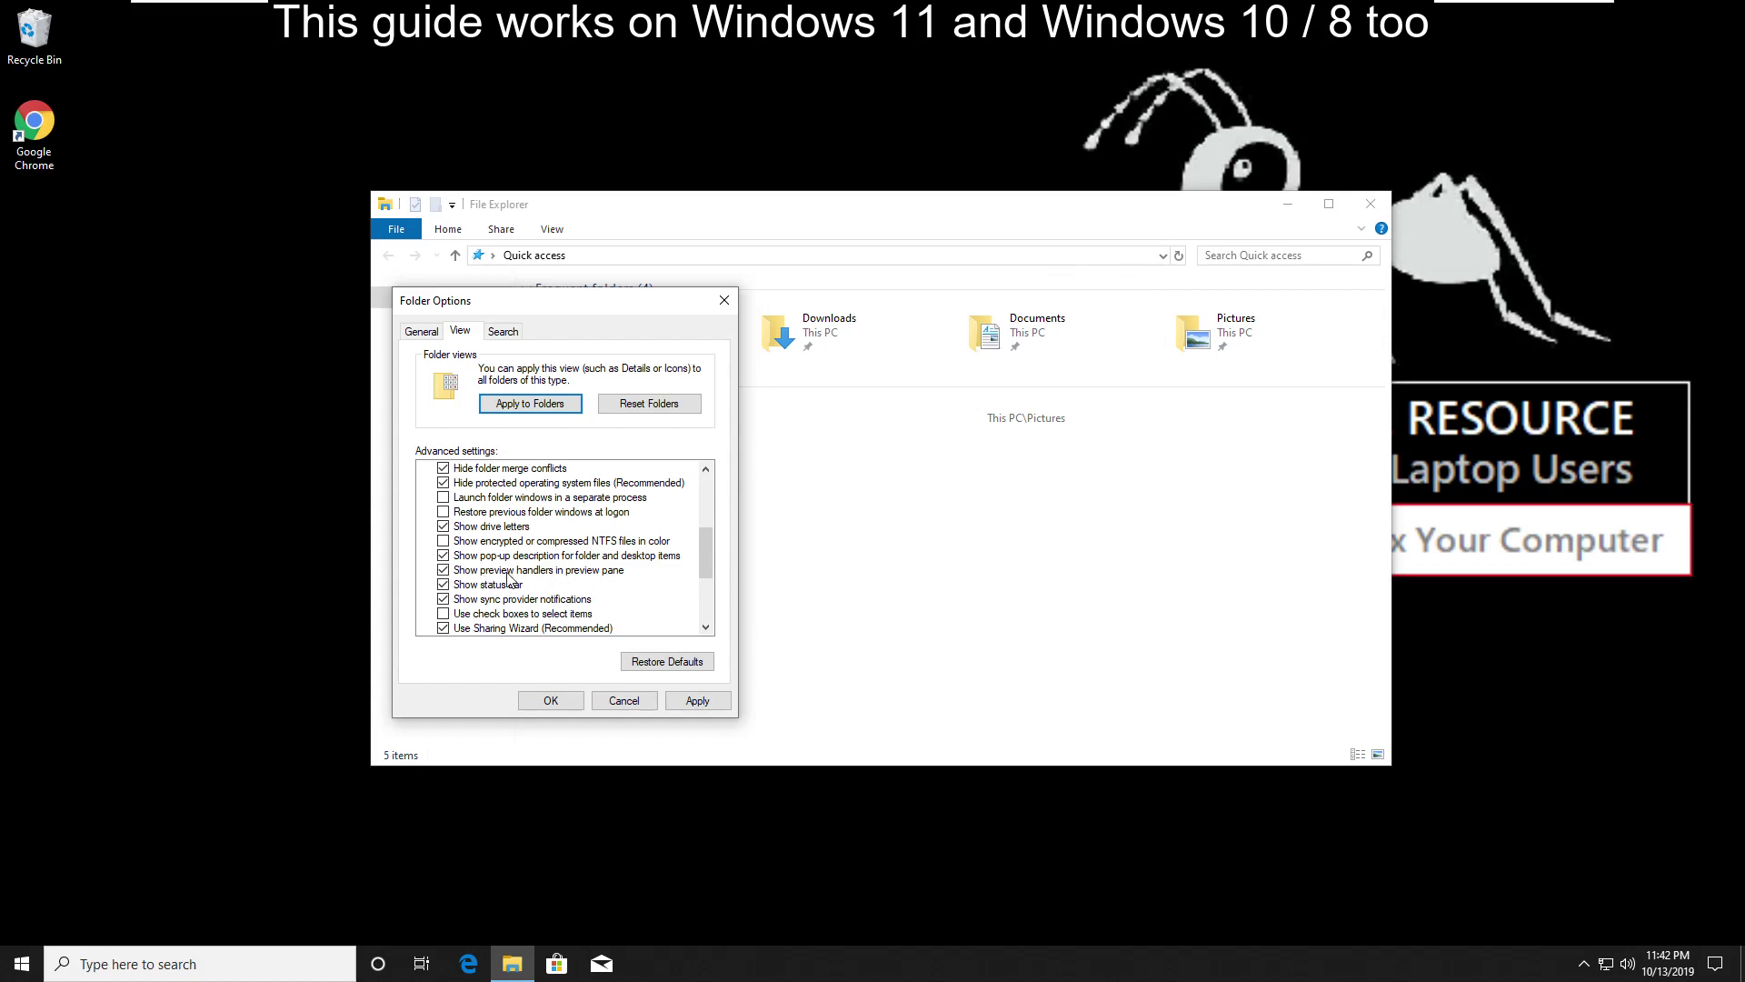
{"action": "left_click", "coordinate": [443, 570]}
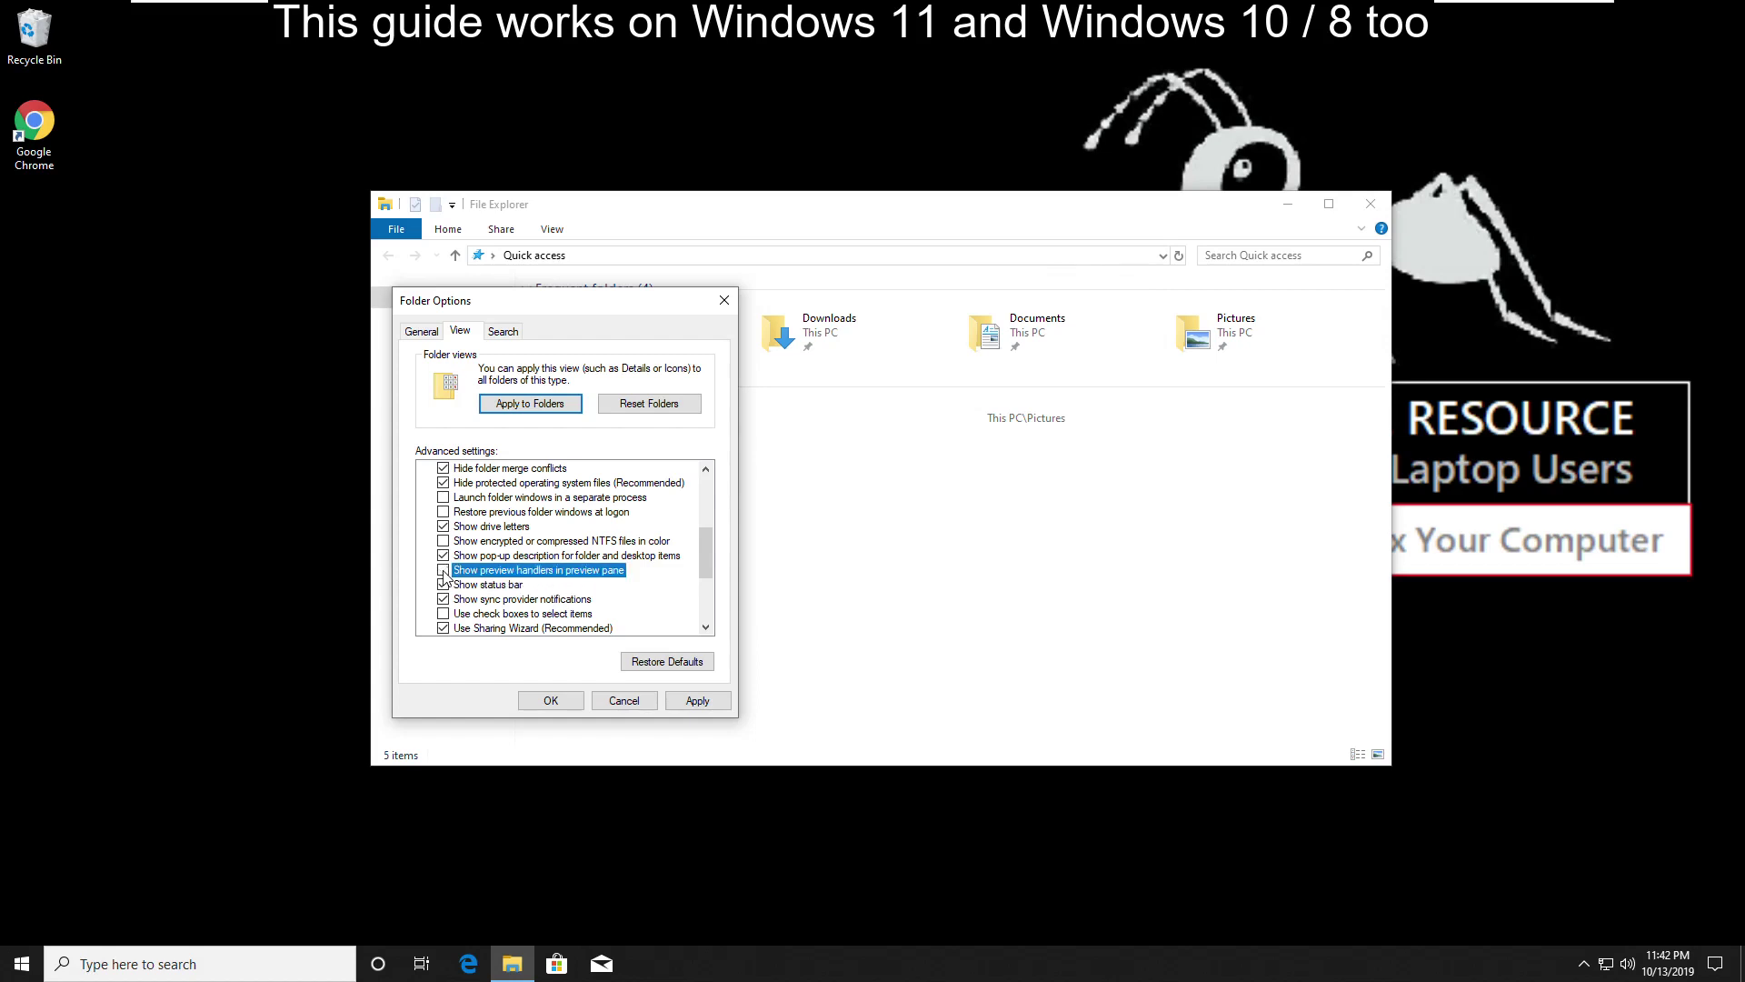
{"action": "left_click", "coordinate": [697, 701]}
{"action": "left_click", "coordinate": [529, 706]}
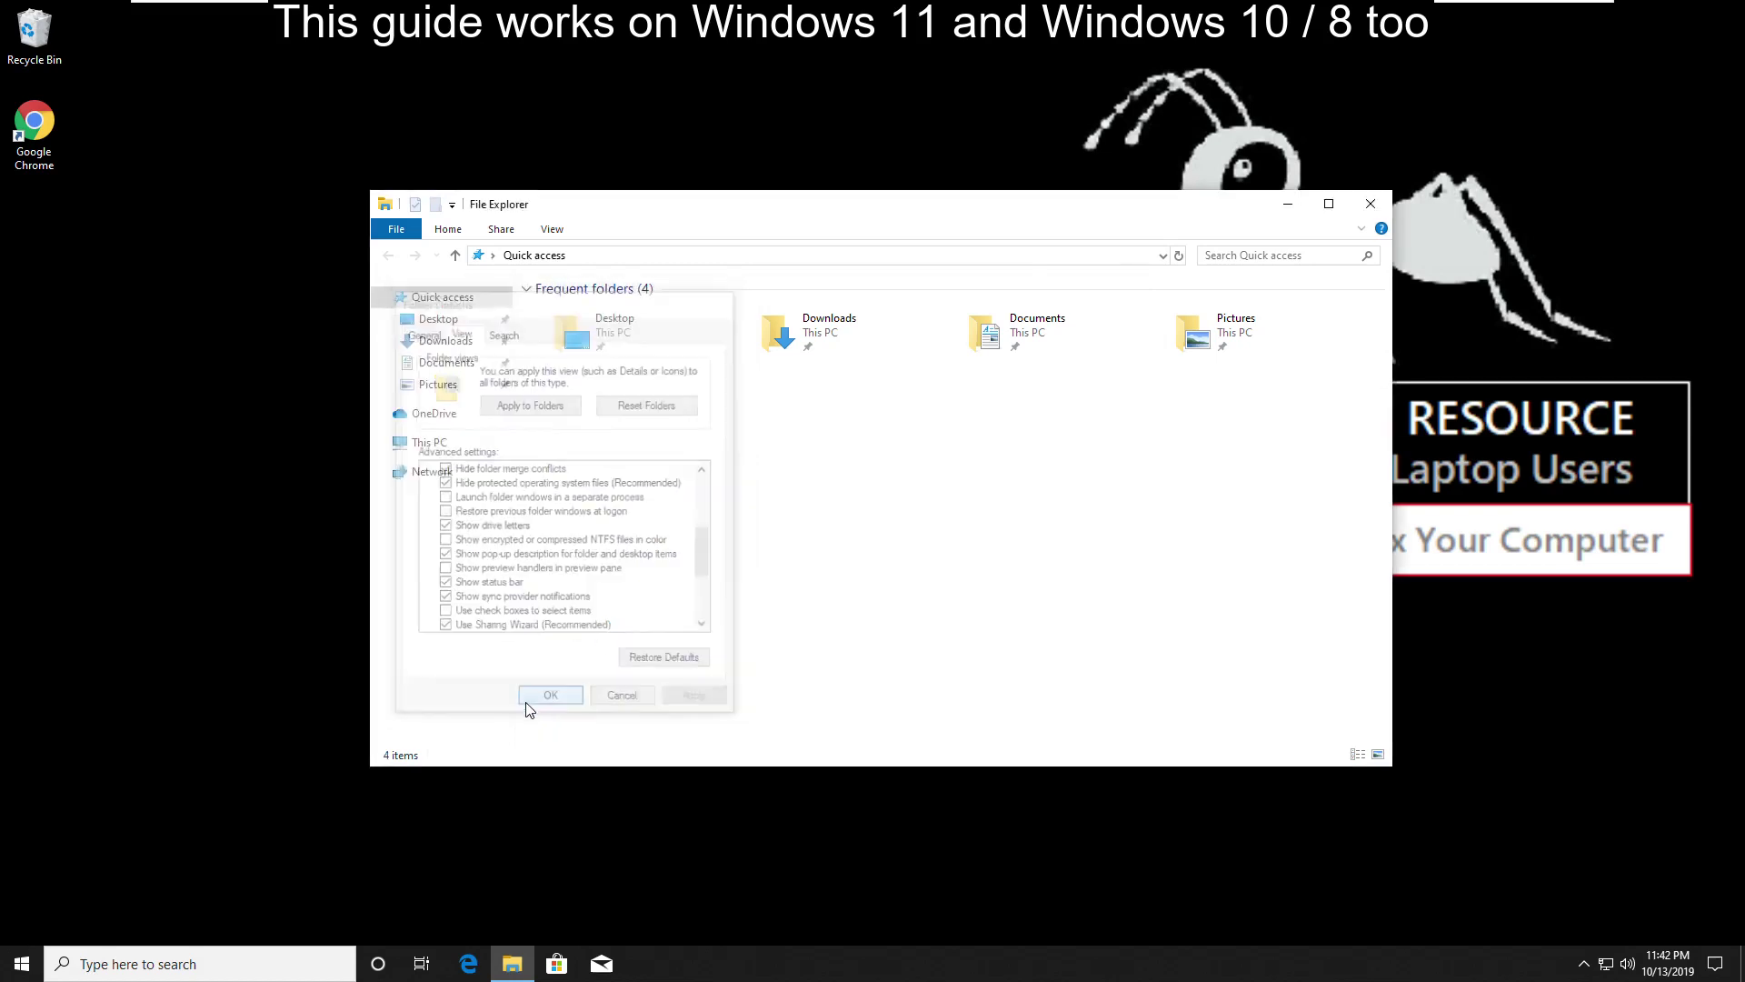
Close File Explorer and bring up the Start menu's Power choices
{"action": "left_click", "coordinate": [1371, 204]}
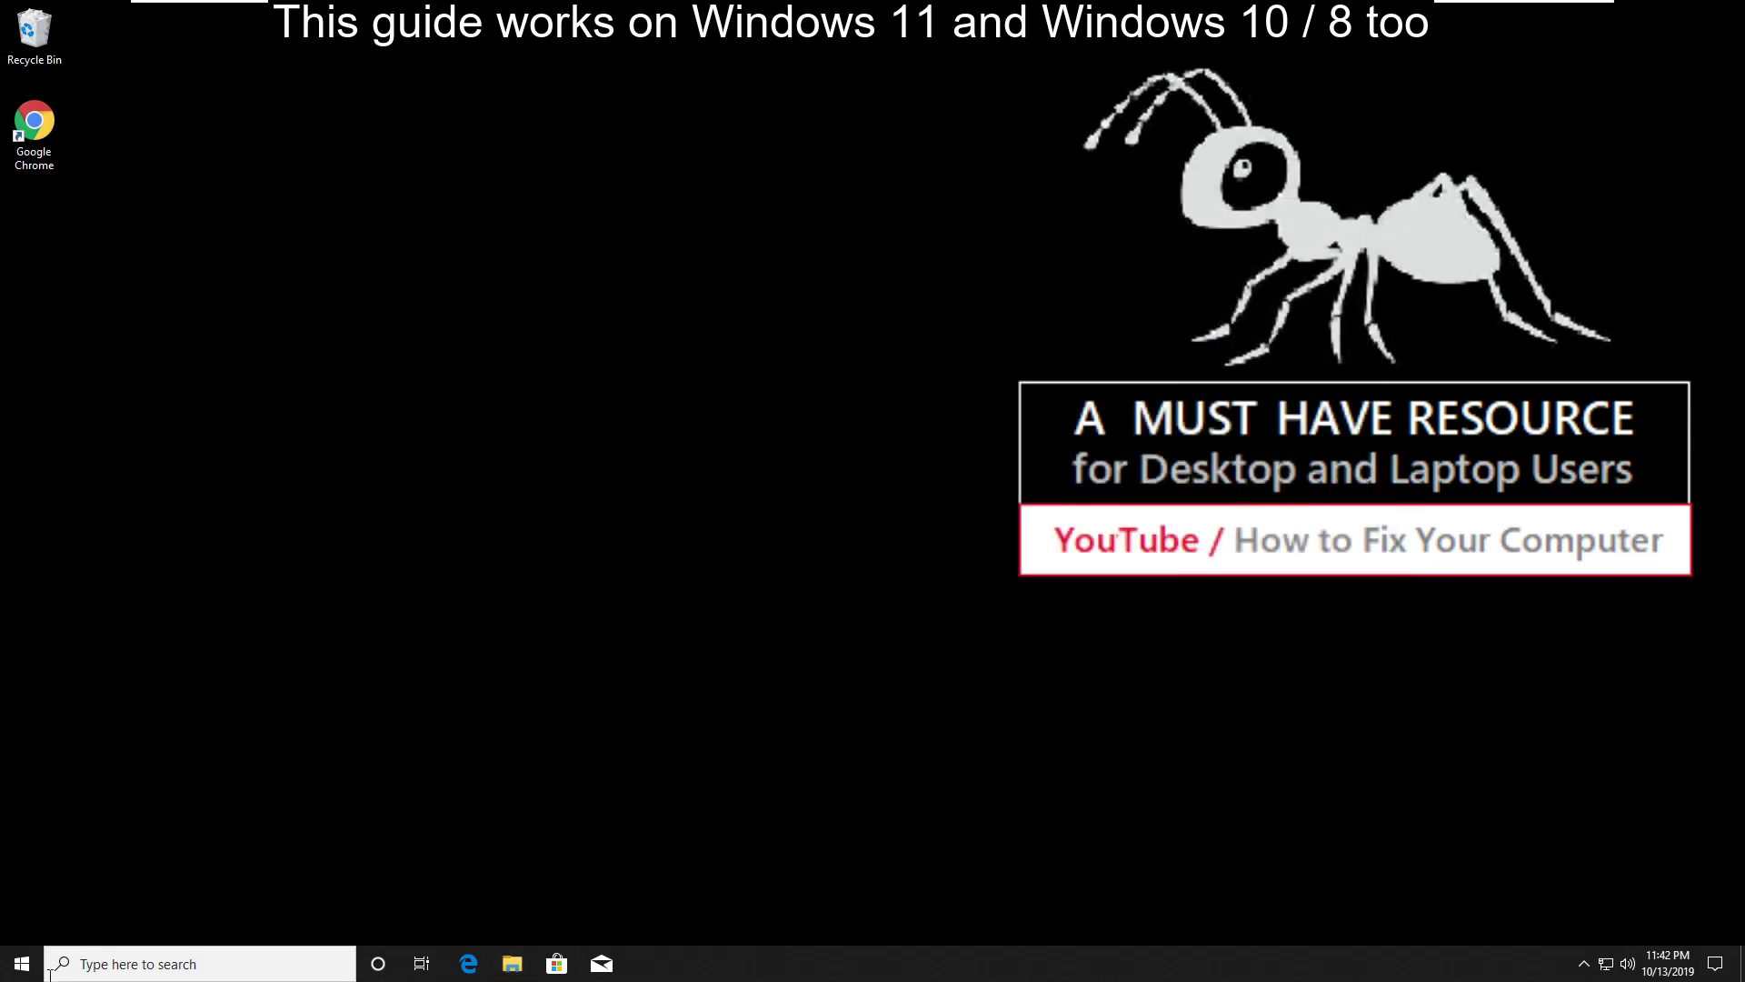
{"action": "left_click", "coordinate": [22, 965]}
{"action": "left_click", "coordinate": [34, 923]}
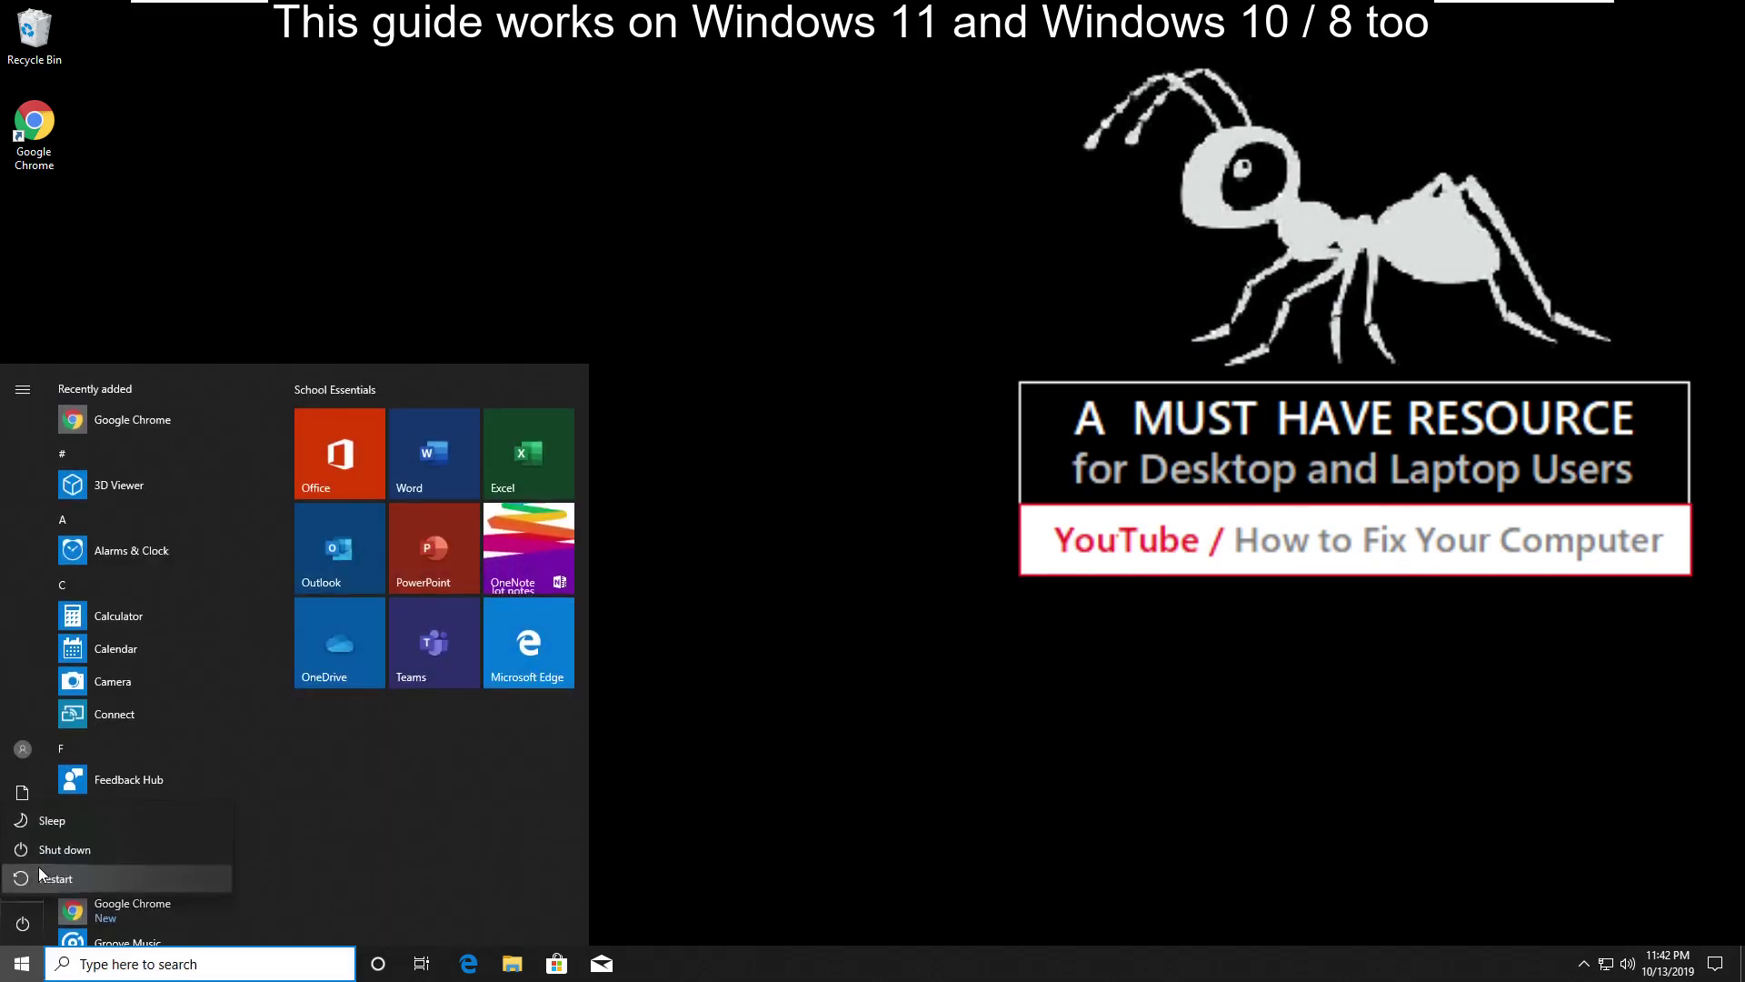